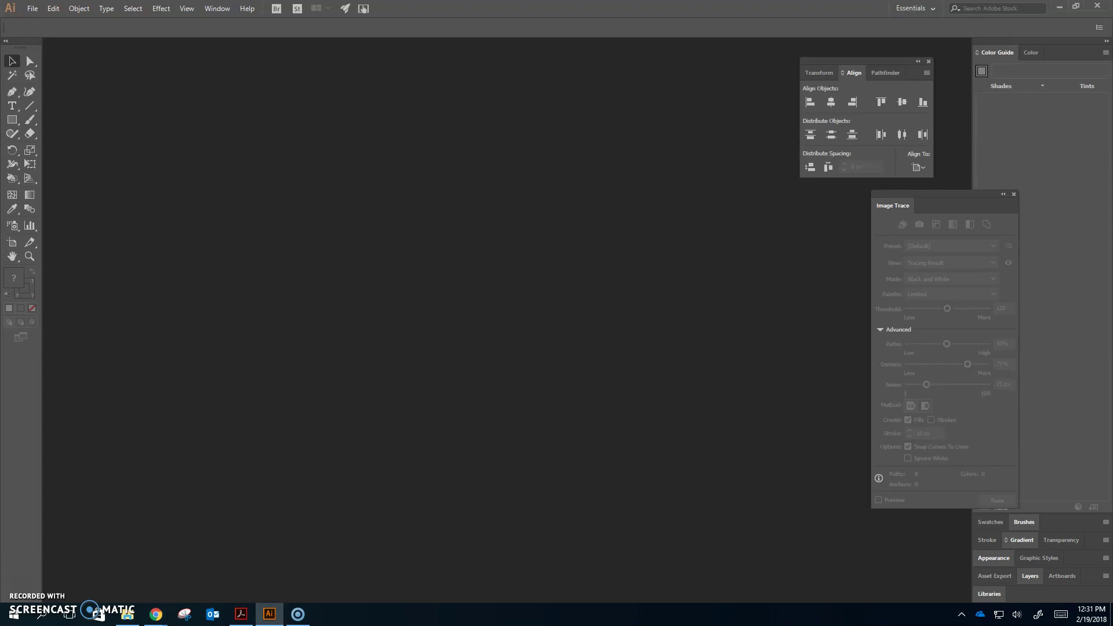
- Create a new landscape letter document, 11 x 8.5 in, and move the Align controls clear of the artboard
click(32, 9)
click(53, 21)
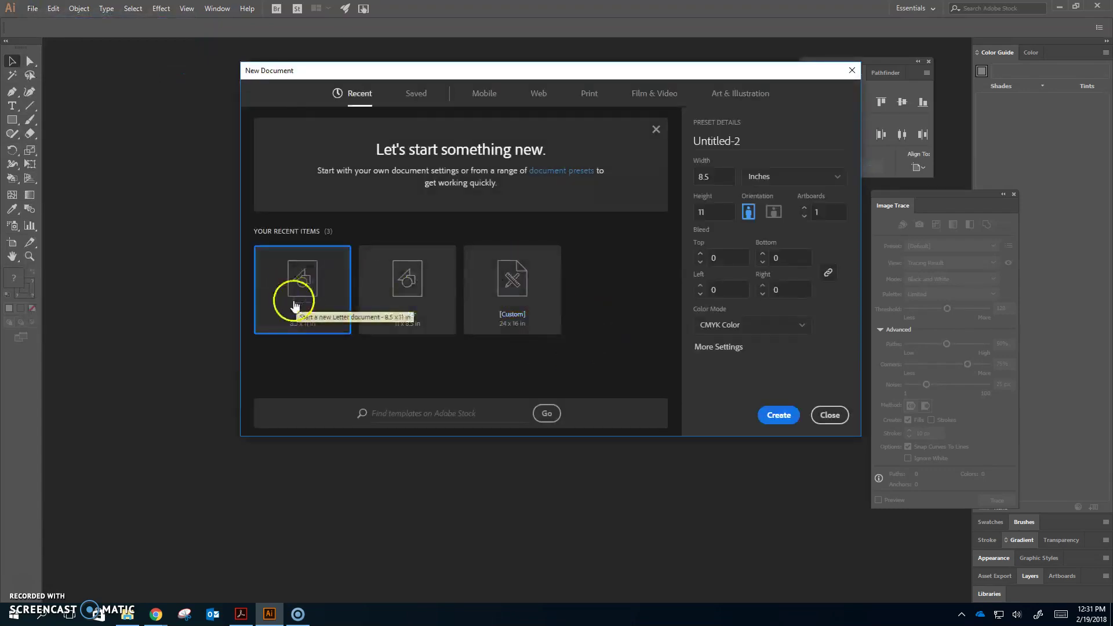
click(418, 284)
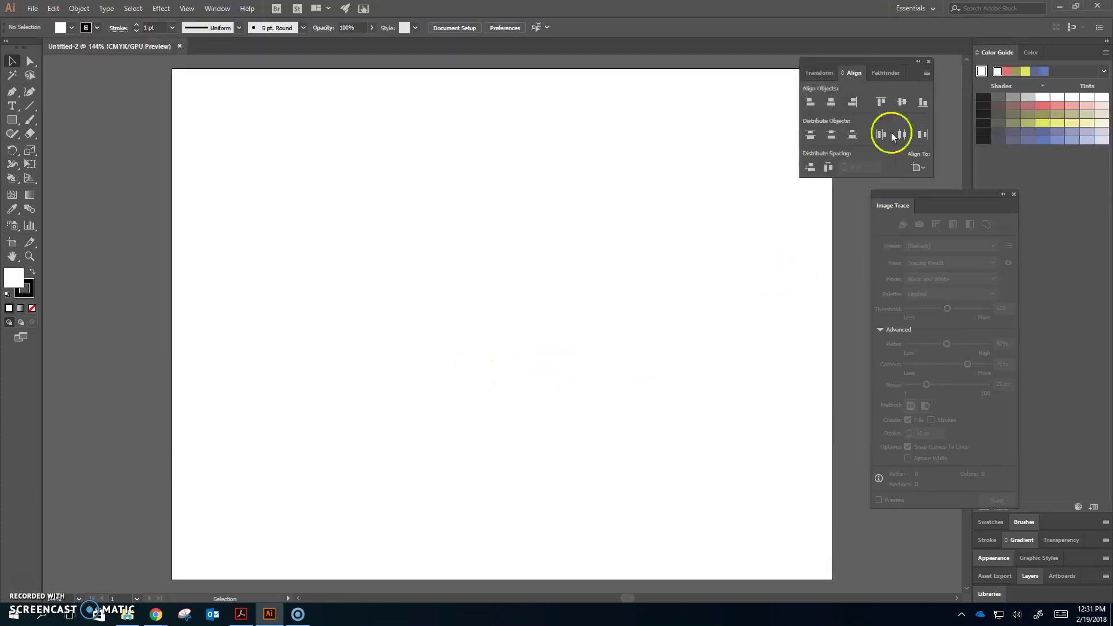
drag(887, 67, 958, 59)
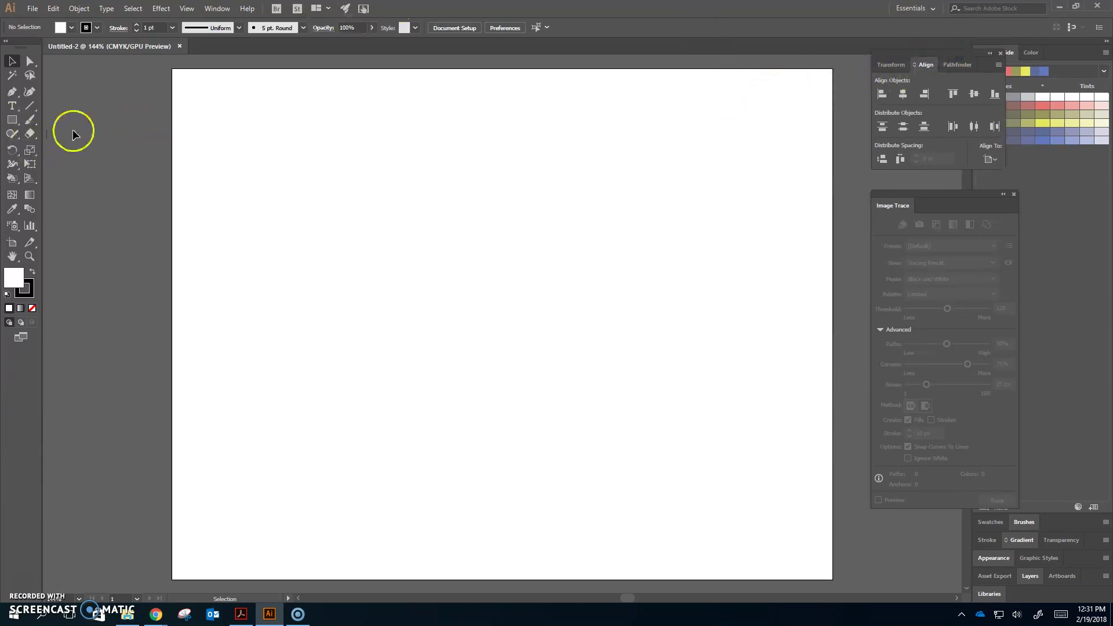
- Draw a polygon with 12 sides and a 3 in radius near the middle of the artboard
drag(23, 123, 102, 156)
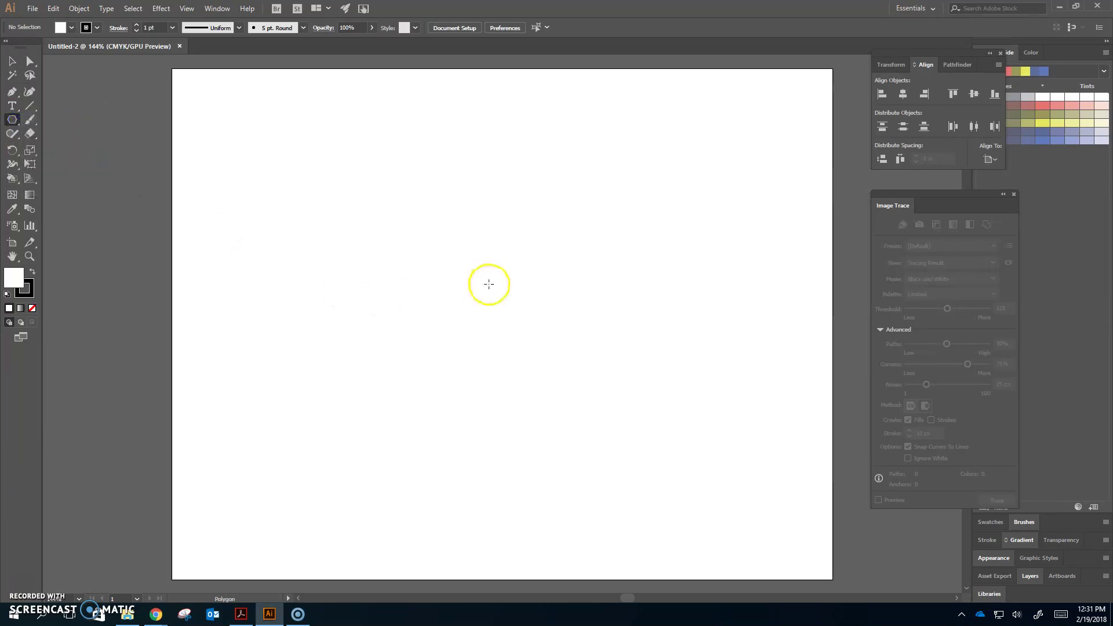
click(502, 296)
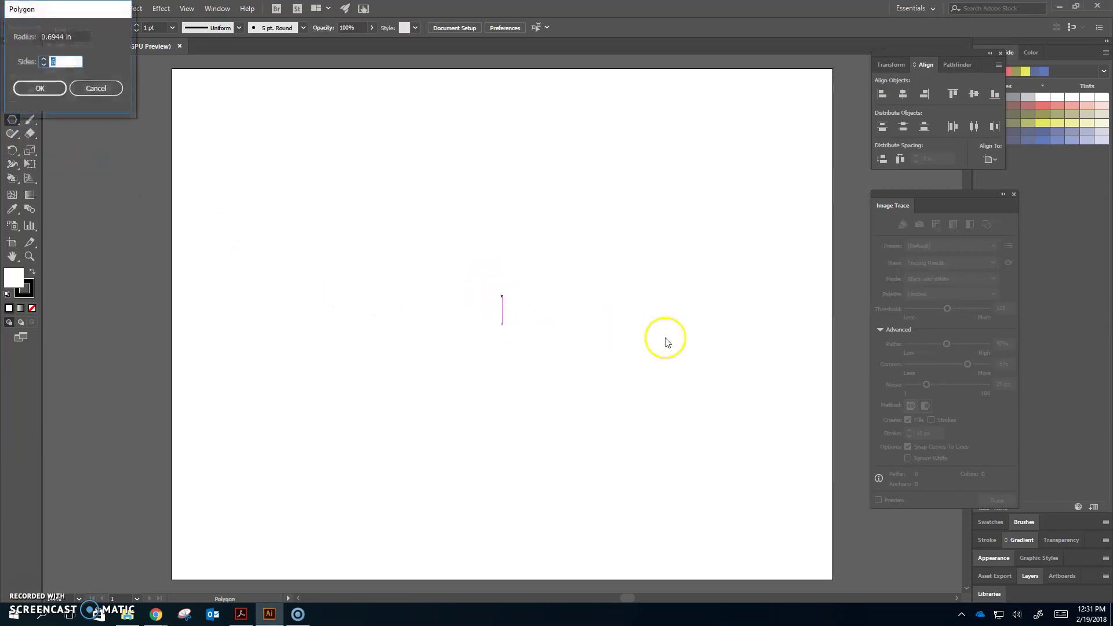
drag(75, 9, 745, 36)
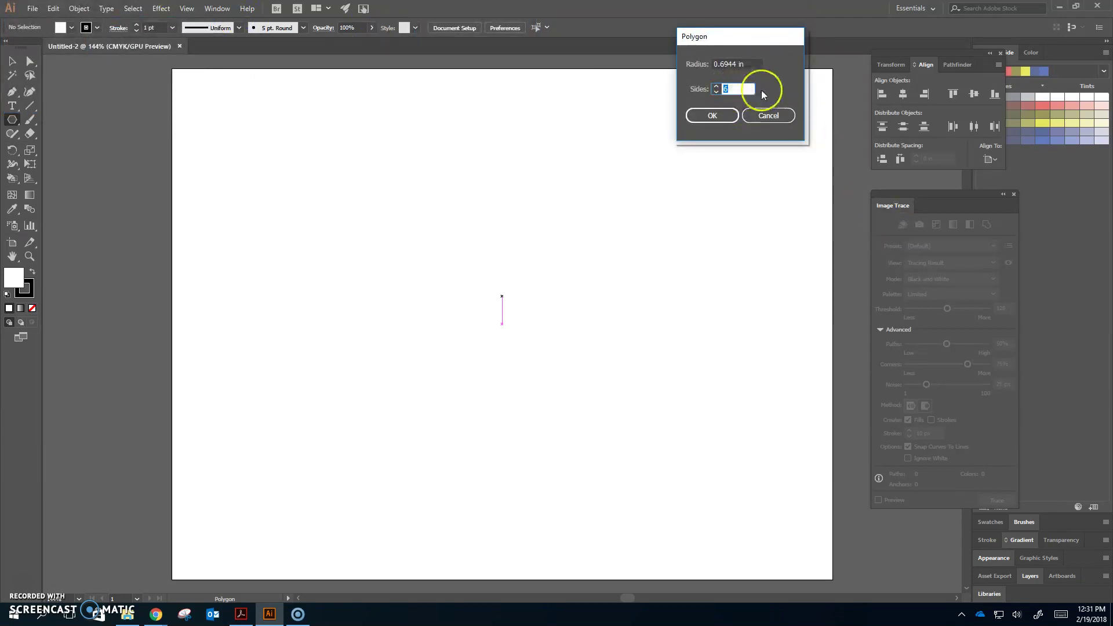
text(12)
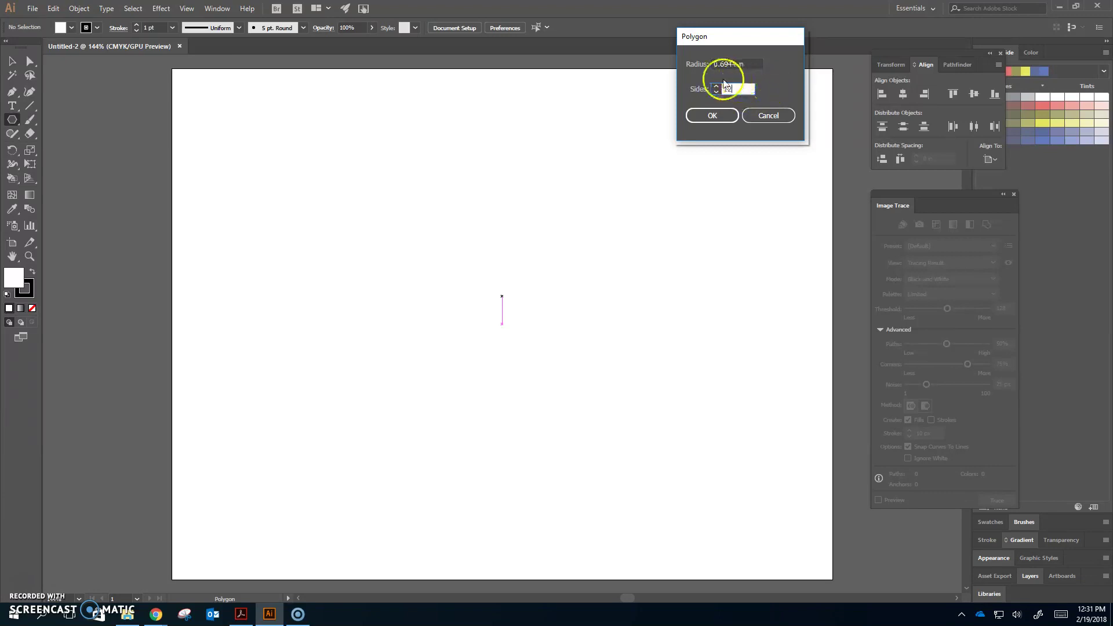
click(753, 65)
drag(756, 64, 691, 65)
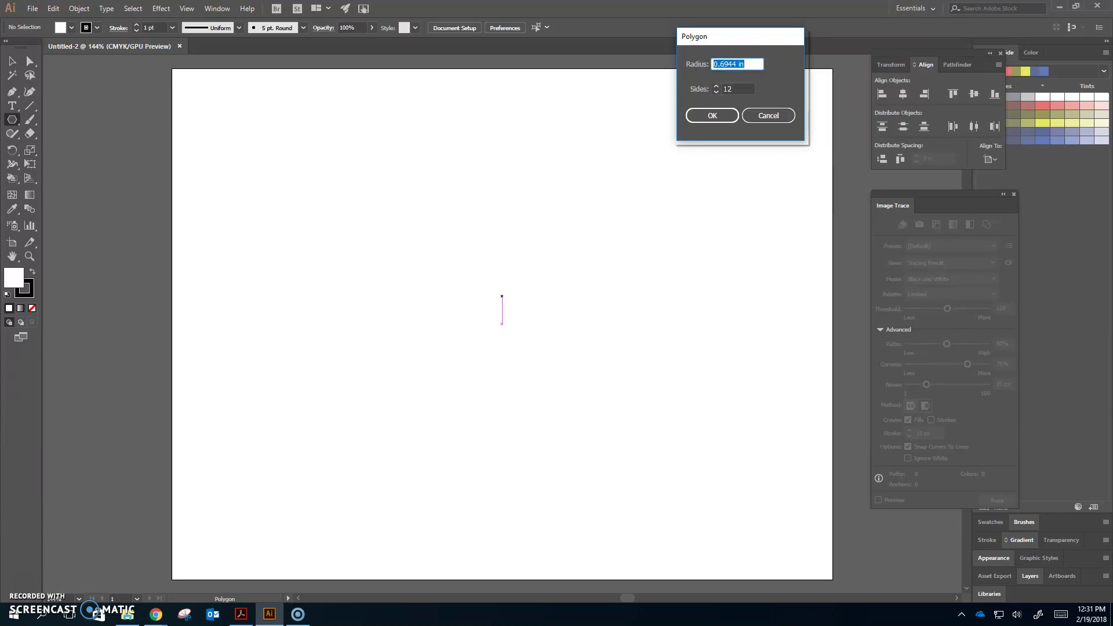
key(Return)
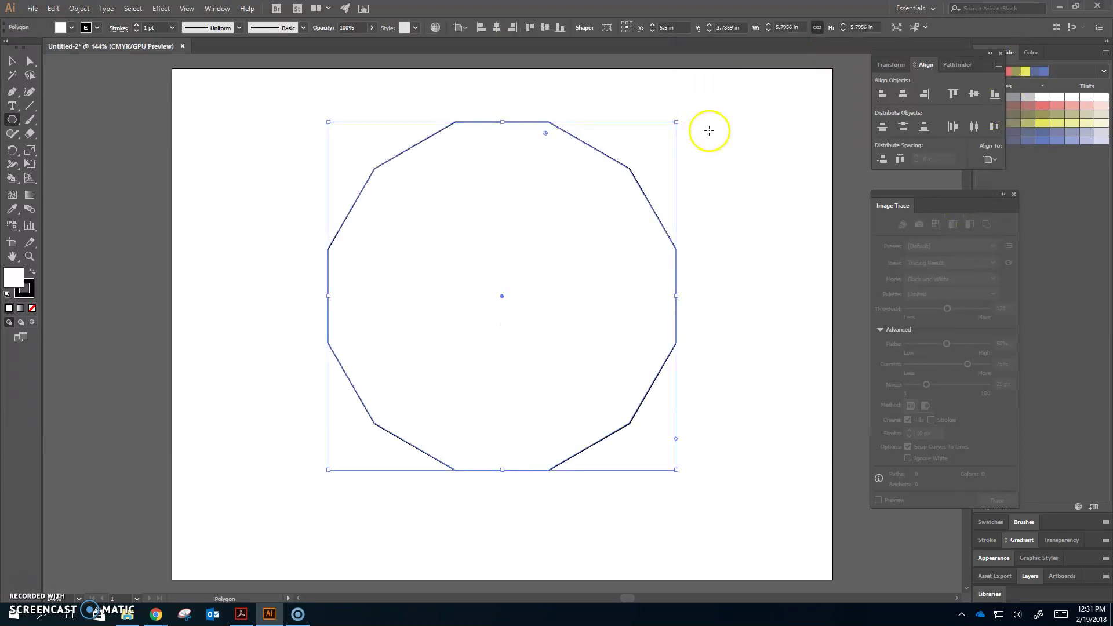
click(11, 62)
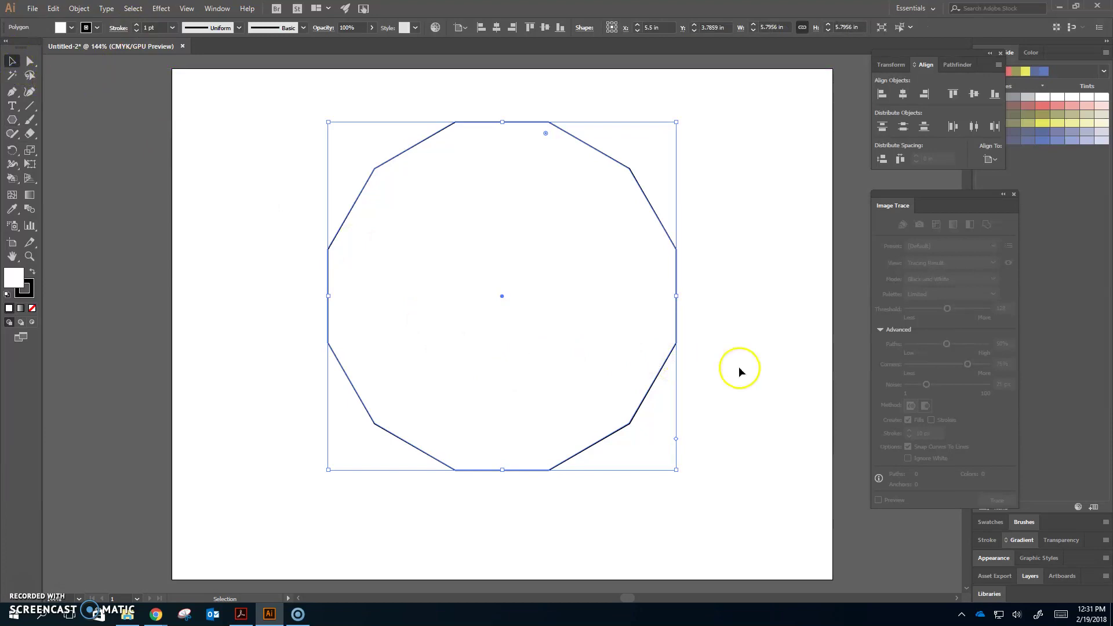
- Undo the 3 in polygon and try a 12-sided polygon with a 4.5 in radius instead
key(ctrl+z)
key(ctrl+z)
click(12, 120)
click(496, 295)
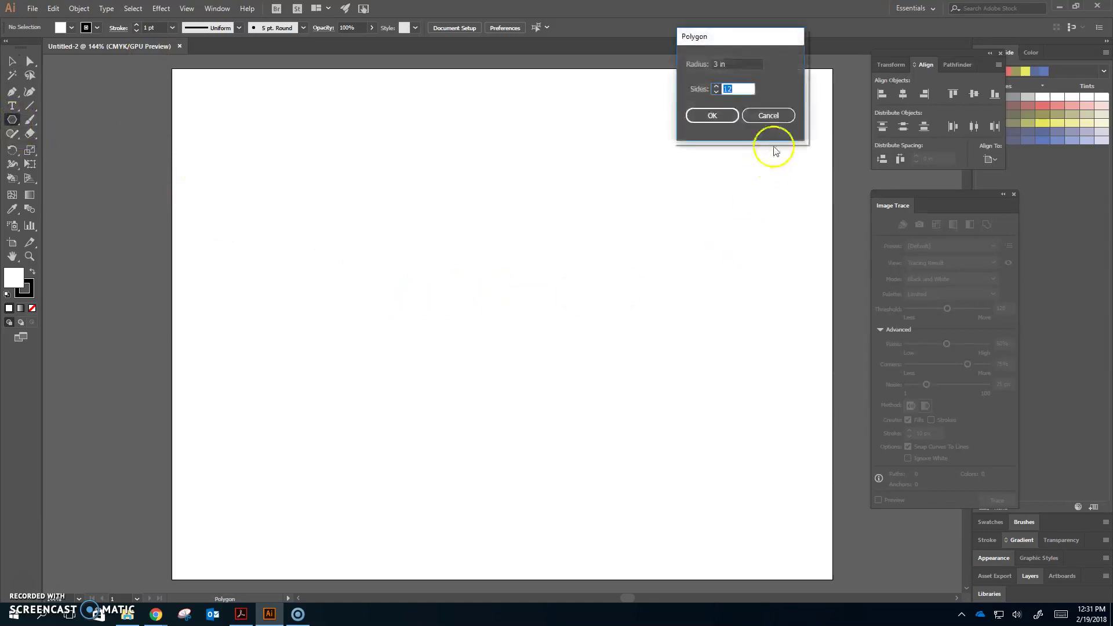
drag(722, 64, 659, 74)
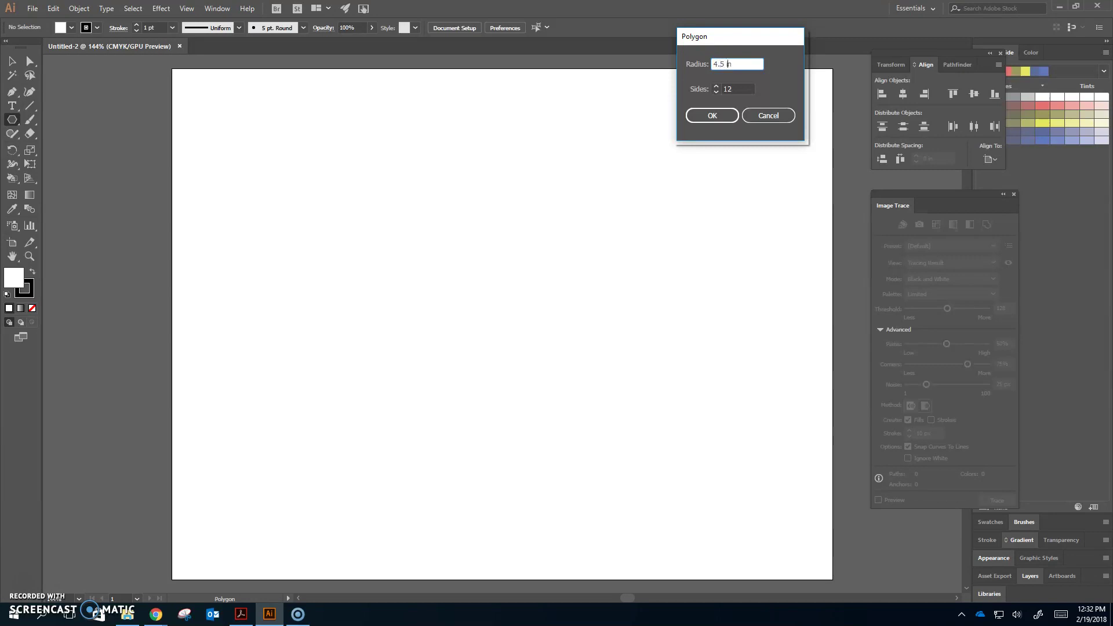
key(Return)
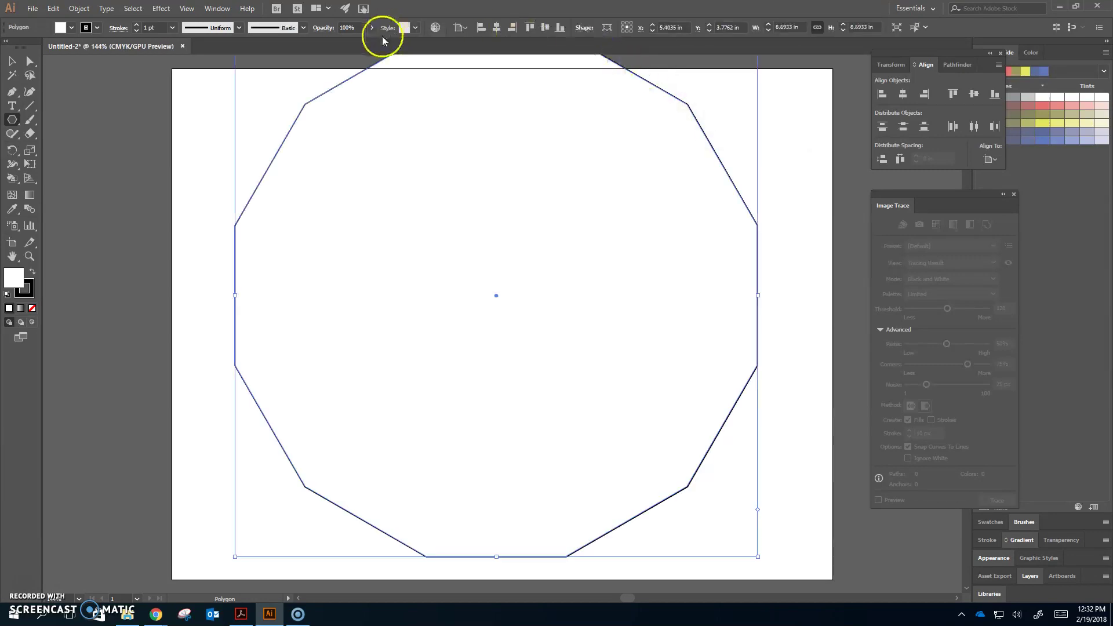
- Undo the last polygon and draw a 12-sided one with a 4 in radius
key(ctrl+z)
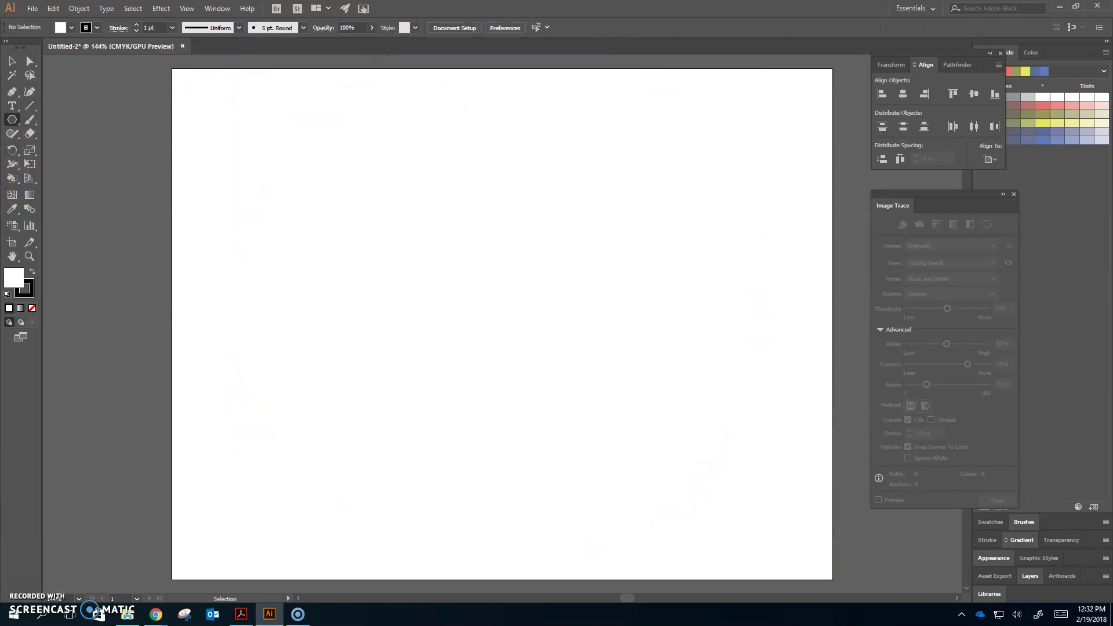
click(473, 277)
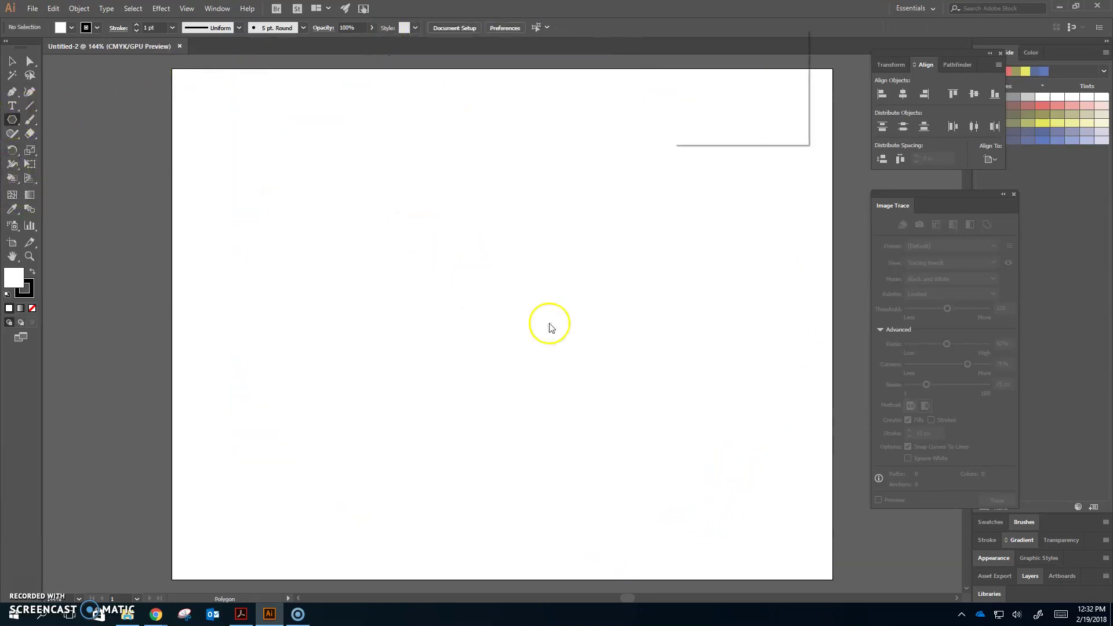
click(737, 69)
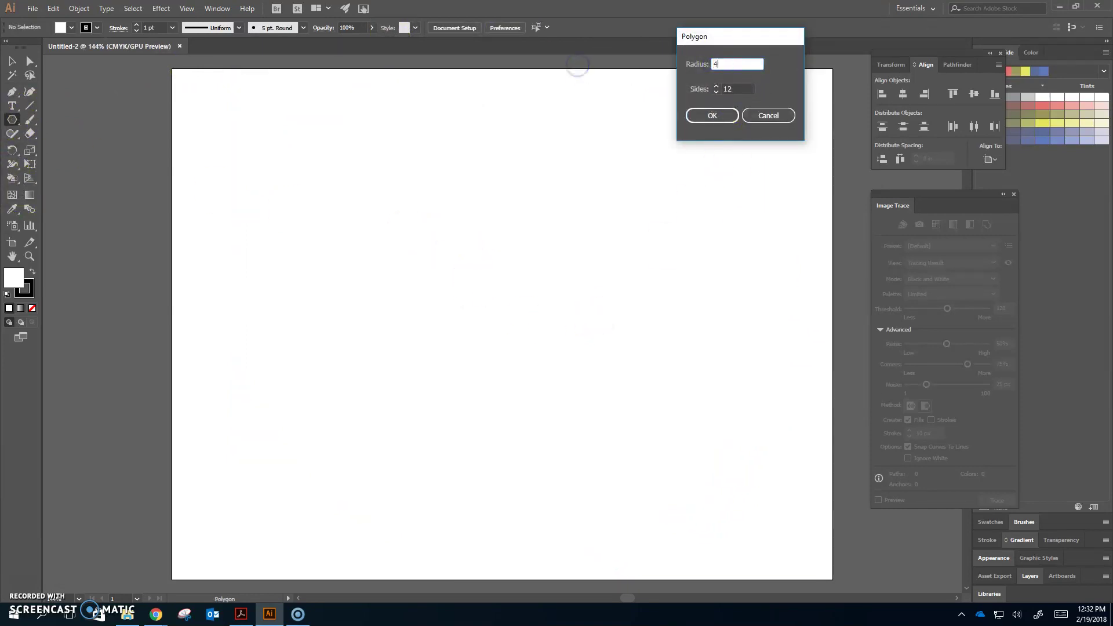
key(Return)
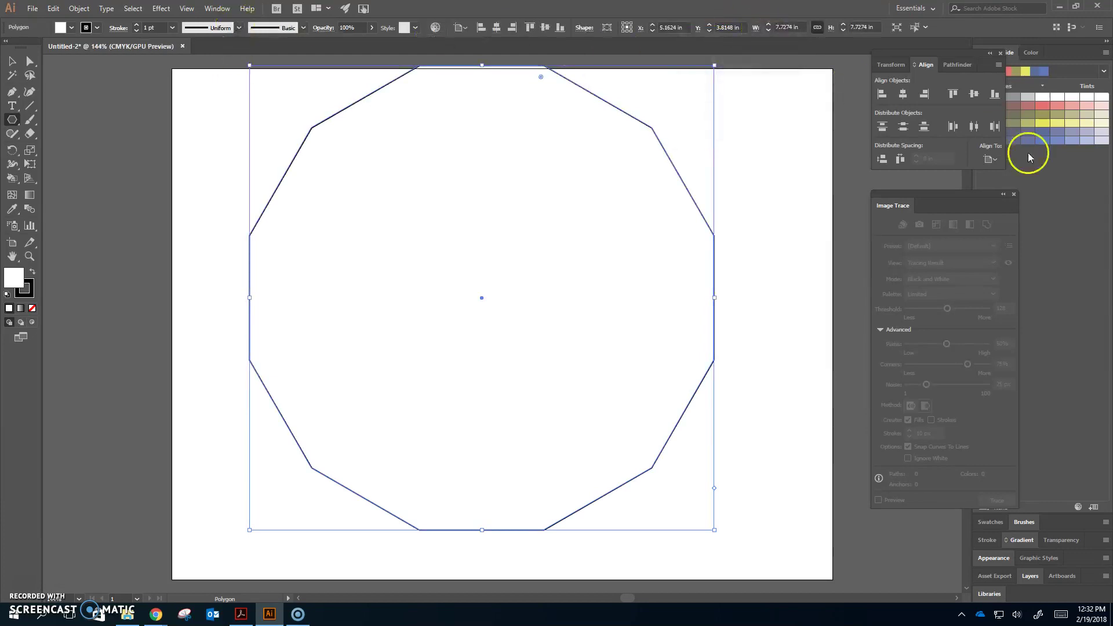
- Center the polygon on the artboard horizontally and vertically, aligning to the artboard, and deselect it
click(990, 161)
click(1006, 194)
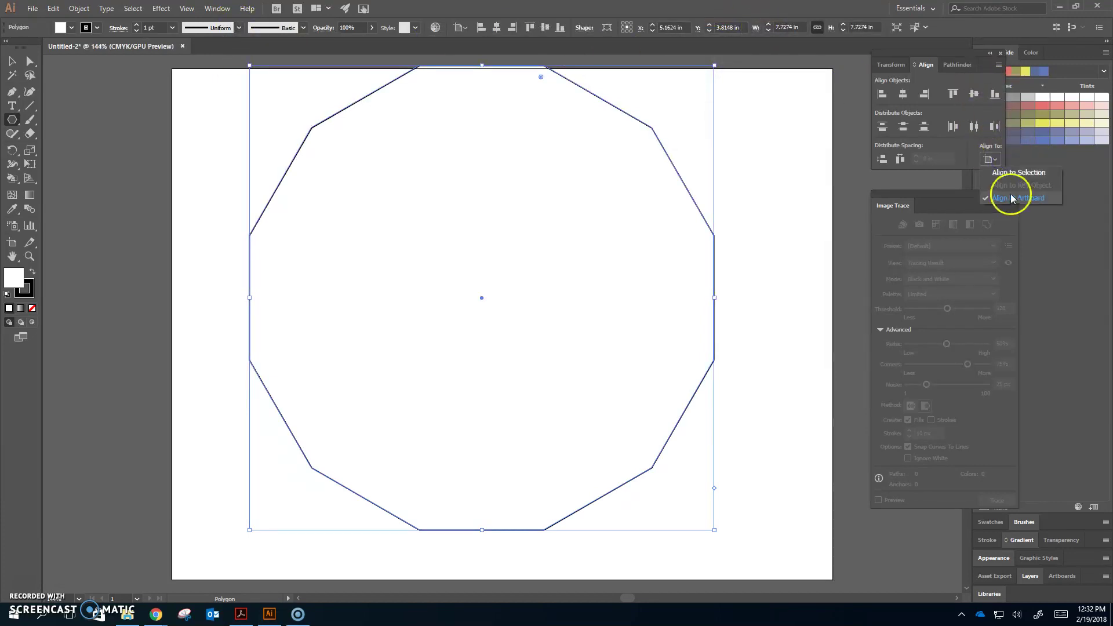
click(903, 94)
click(973, 94)
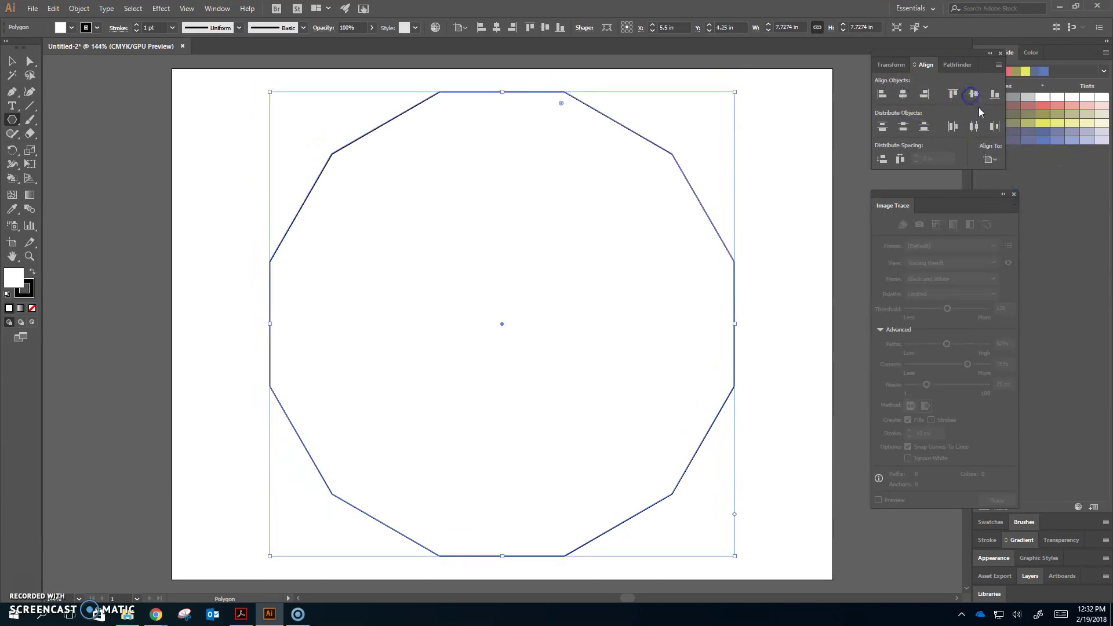
click(12, 62)
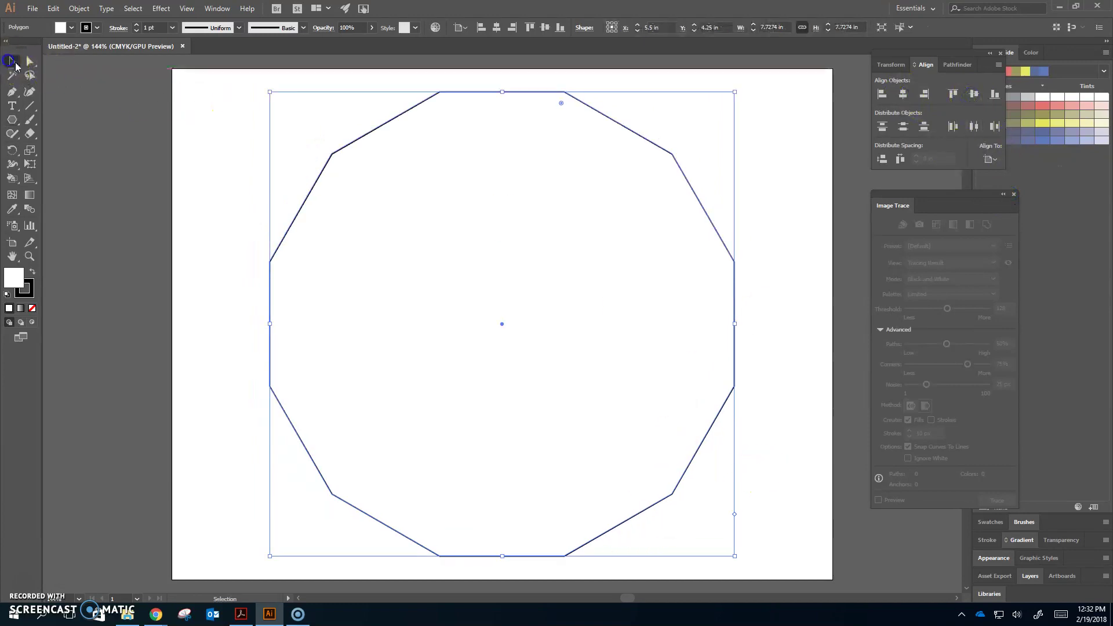
click(812, 271)
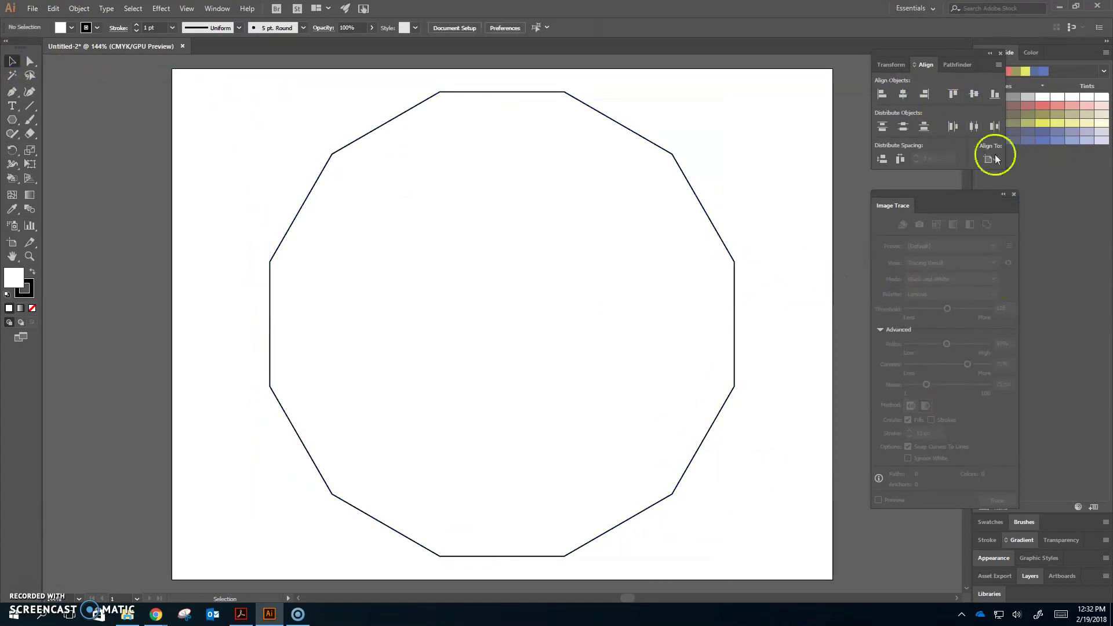
- Close Image Trace and show the contents of Layer 1 in the layer list
click(1013, 194)
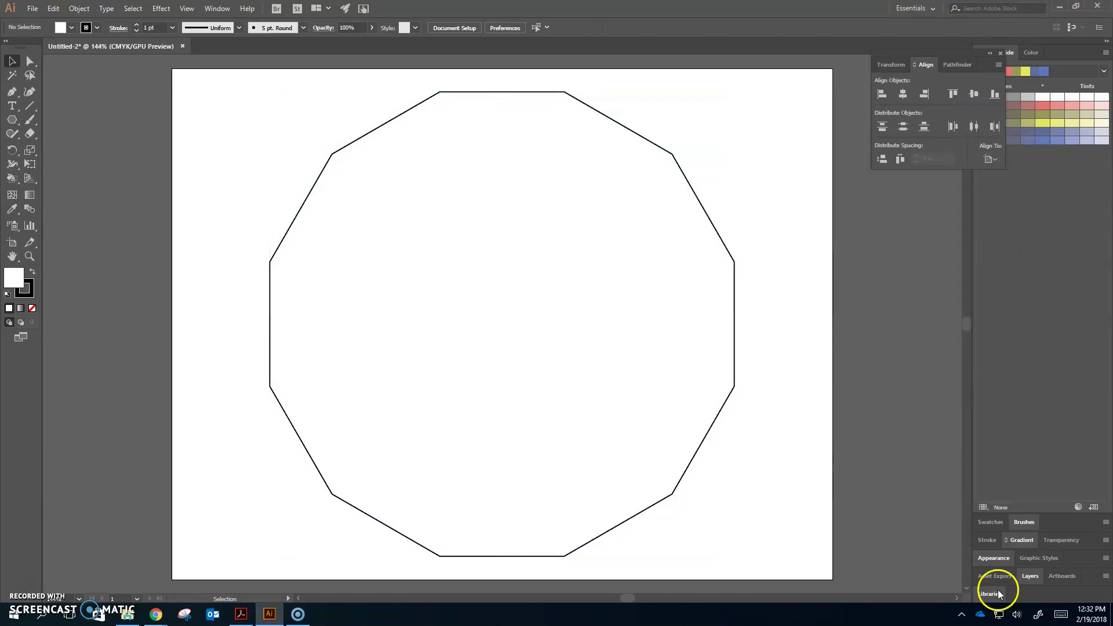
click(1030, 576)
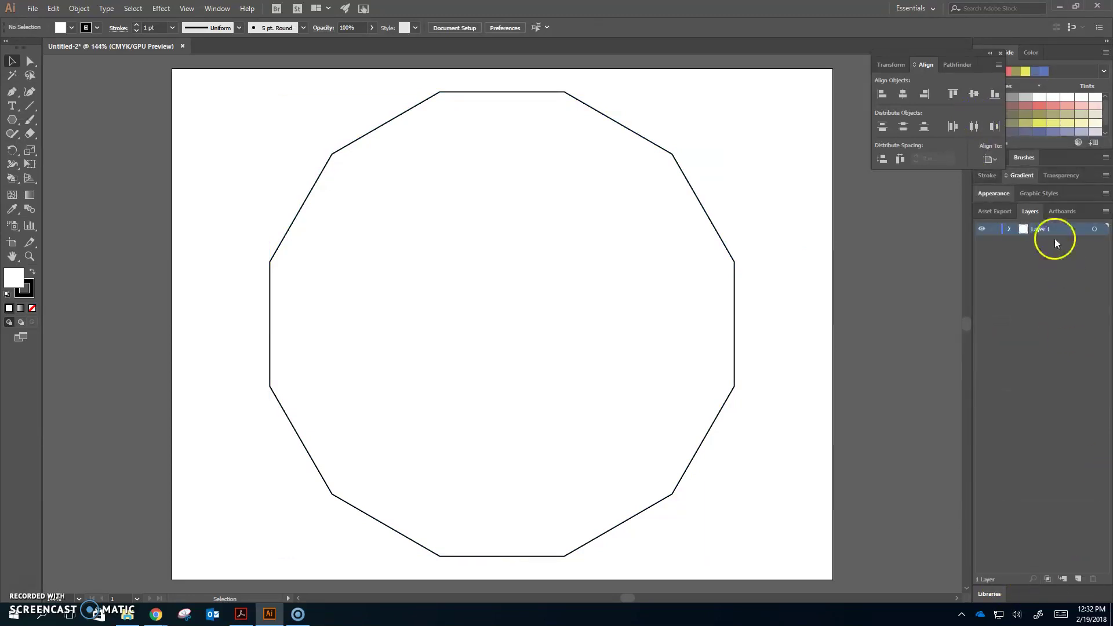
click(1008, 229)
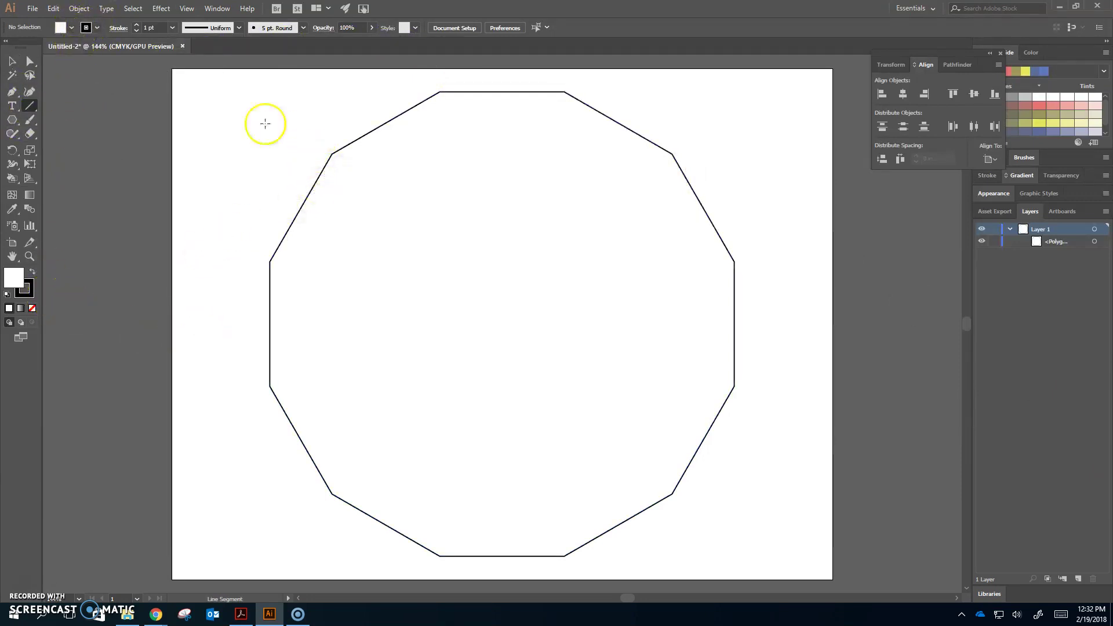
- Set the fill to none and draw a 45-degree line from the polygon's upper-left vertex to just past the opposite vertex, about 5.89 in wide and high
click(63, 27)
click(10, 49)
click(65, 27)
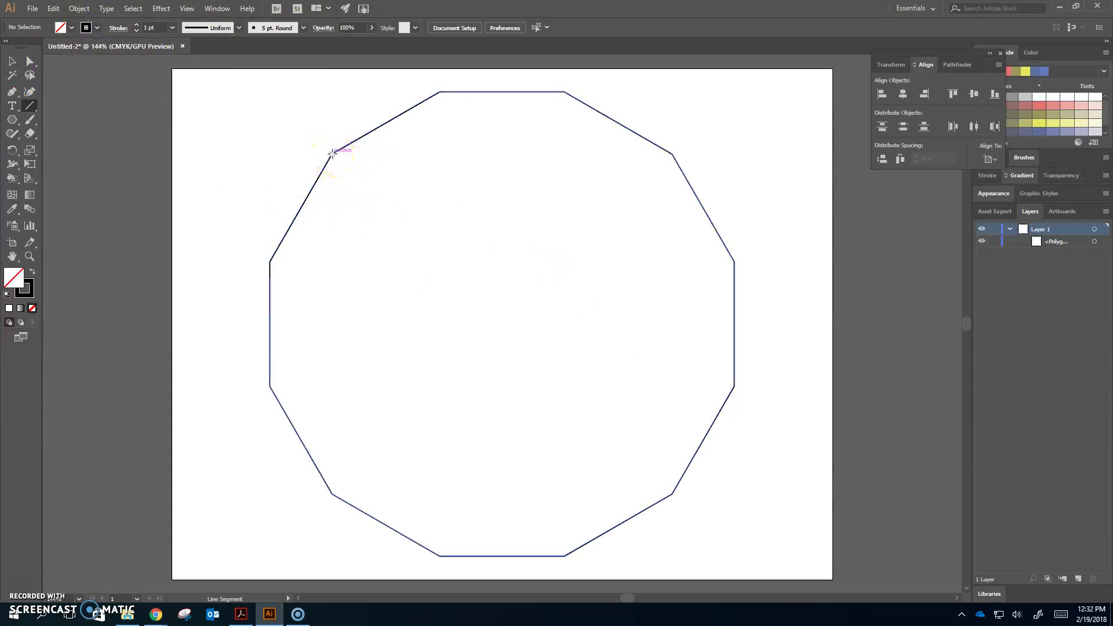
click(332, 153)
drag(332, 154, 684, 508)
- Shift the diagonal line slightly up and left so it overshoots both opposite polygon vertices, and deselect it
click(13, 63)
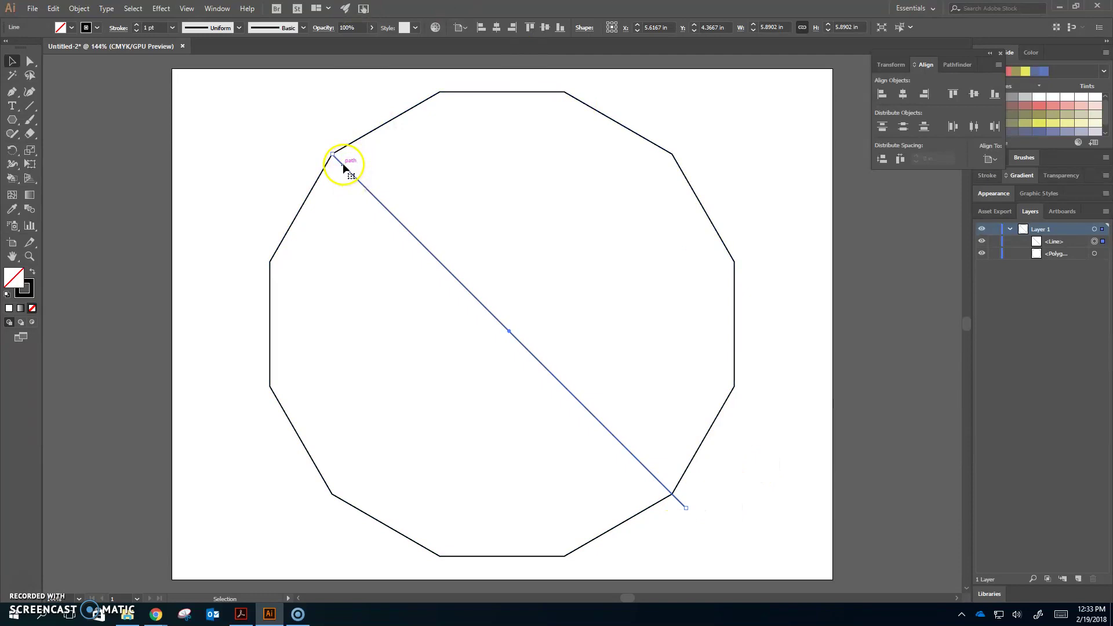
drag(342, 165, 339, 162)
click(339, 132)
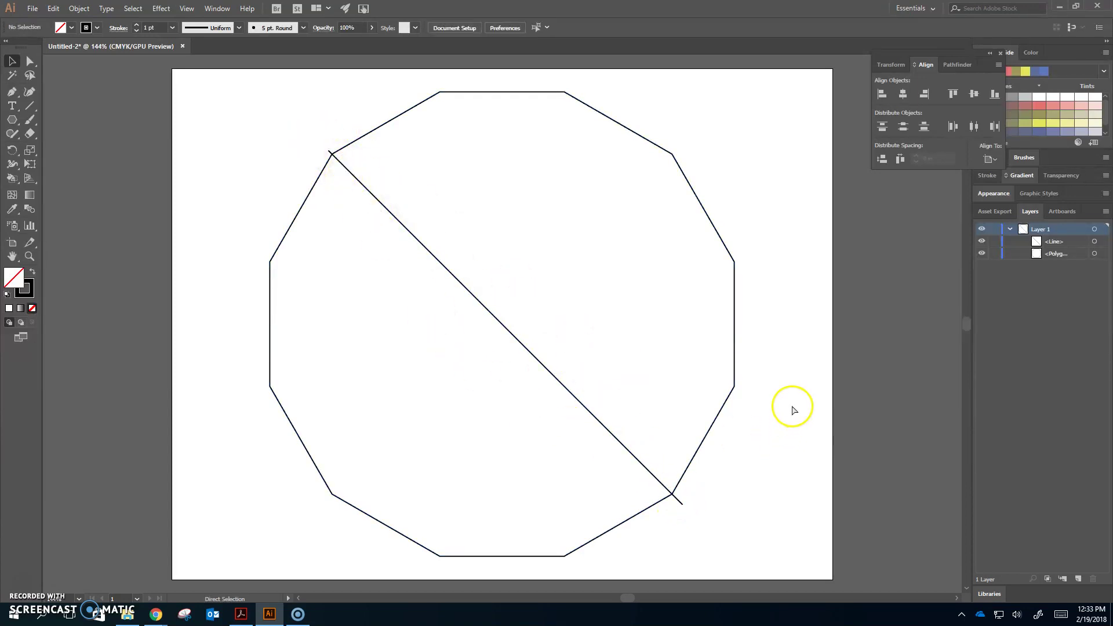
- Examine up close how the diagonal line crosses the polygon's upper-left vertex
key(ctrl+plus)
key(ctrl+plus)
key(ctrl+plus)
key(ctrl+plus)
key(ctrl+plus)
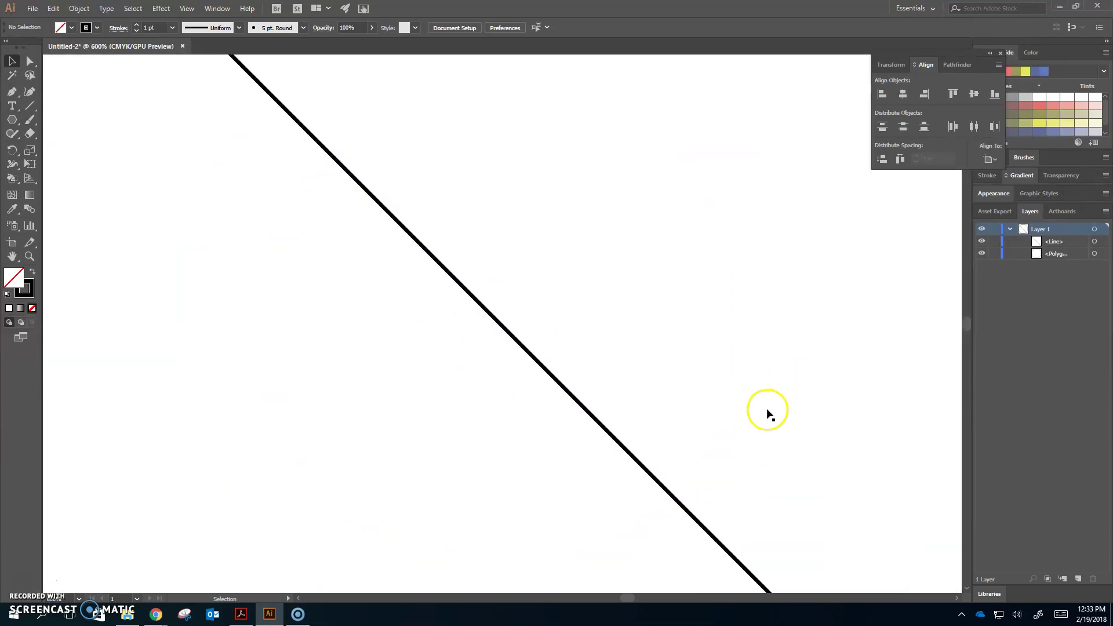
scroll(173, 340, up, 3)
key(space)
drag(133, 155, 469, 494)
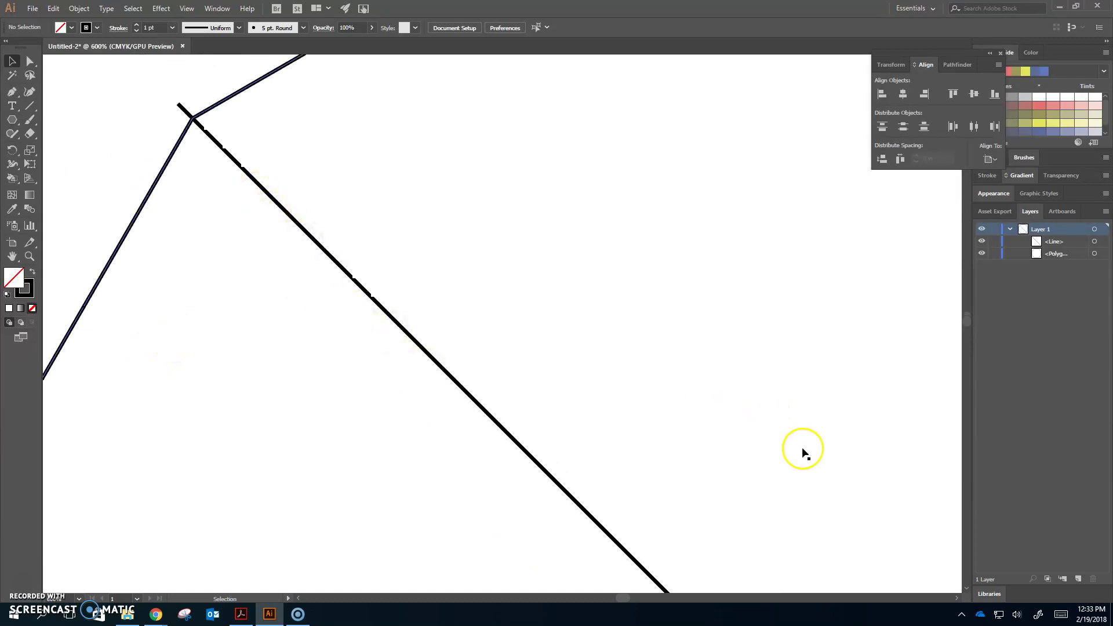
- Undo the accidental polygon move and examine up close how the line crosses the lower-right vertex, leaving the whole artboard in view
drag(810, 477, 741, 436)
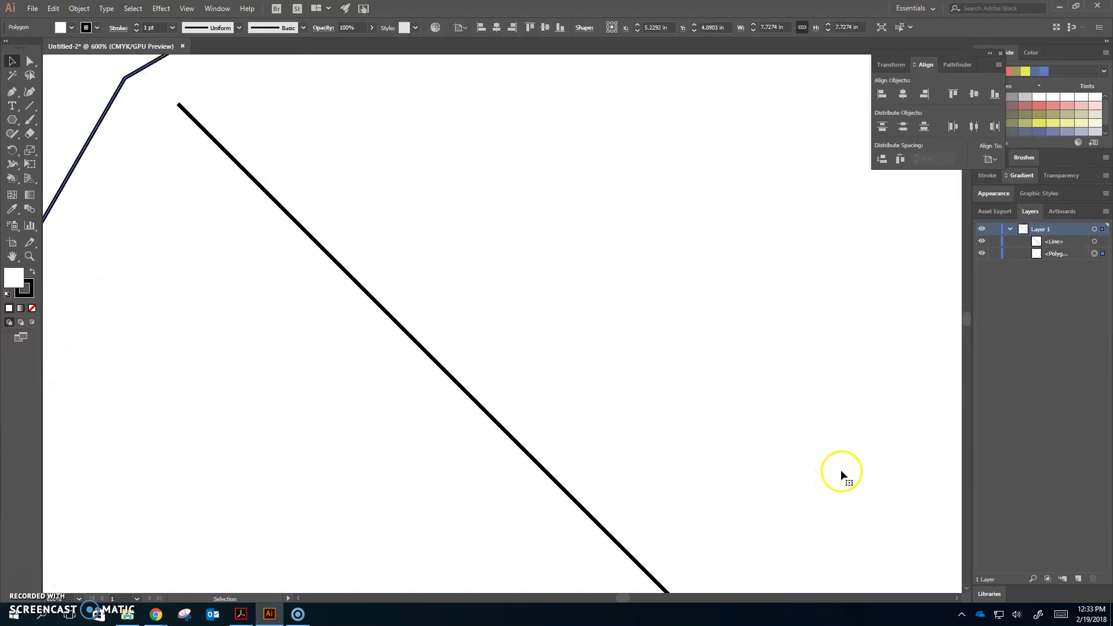
key(ctrl+z)
key(space)
drag(848, 462, 495, 191)
drag(748, 524, 539, 209)
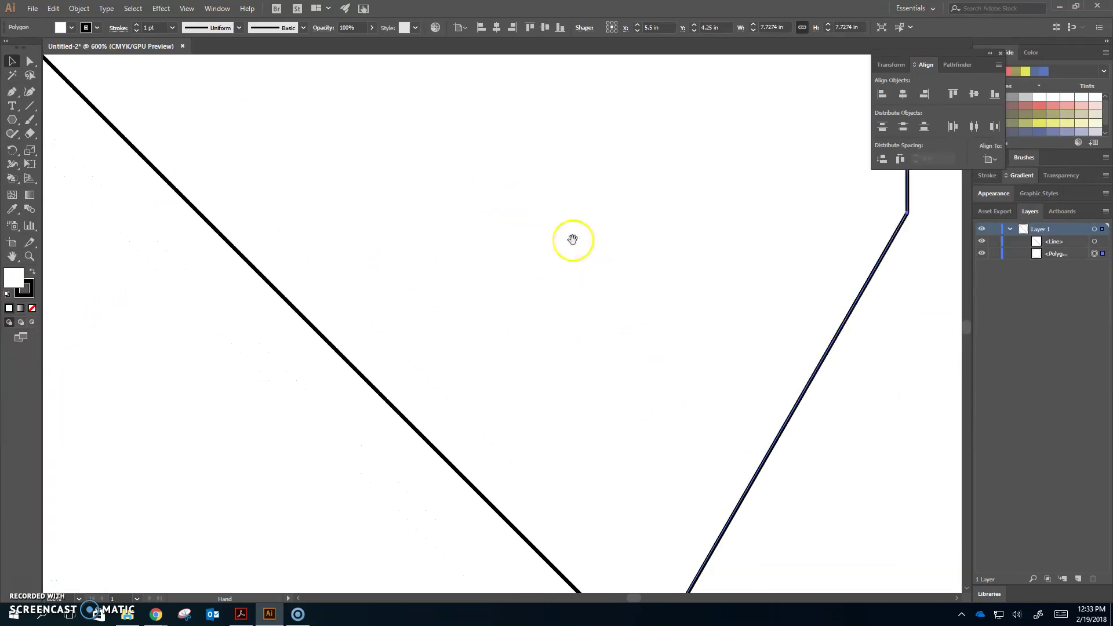
drag(628, 400, 589, 259)
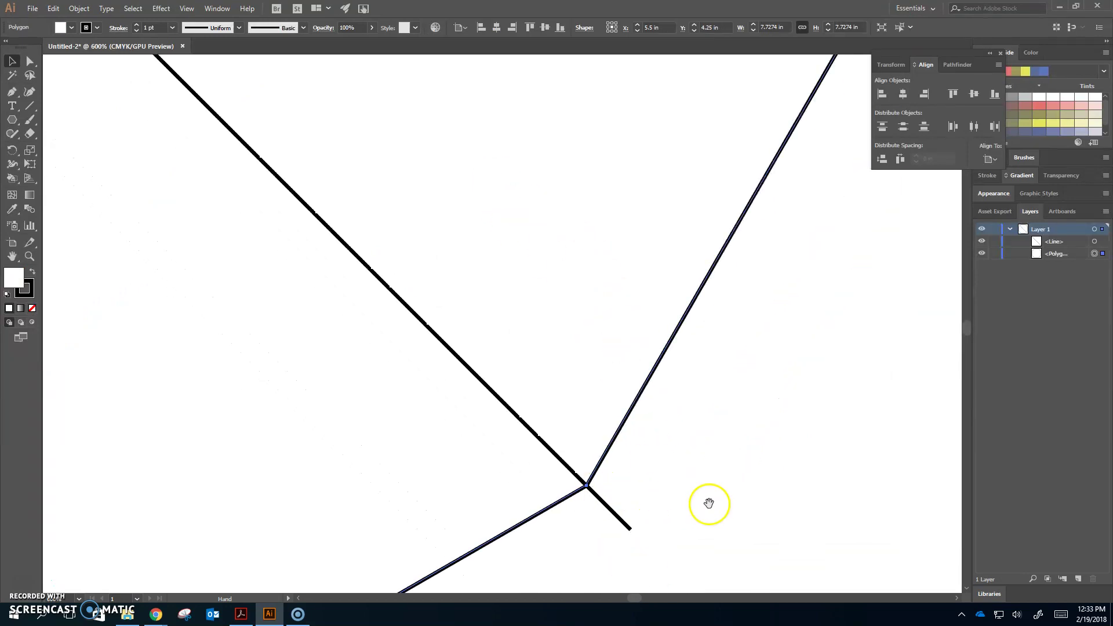
key(a)
key(ctrl+0)
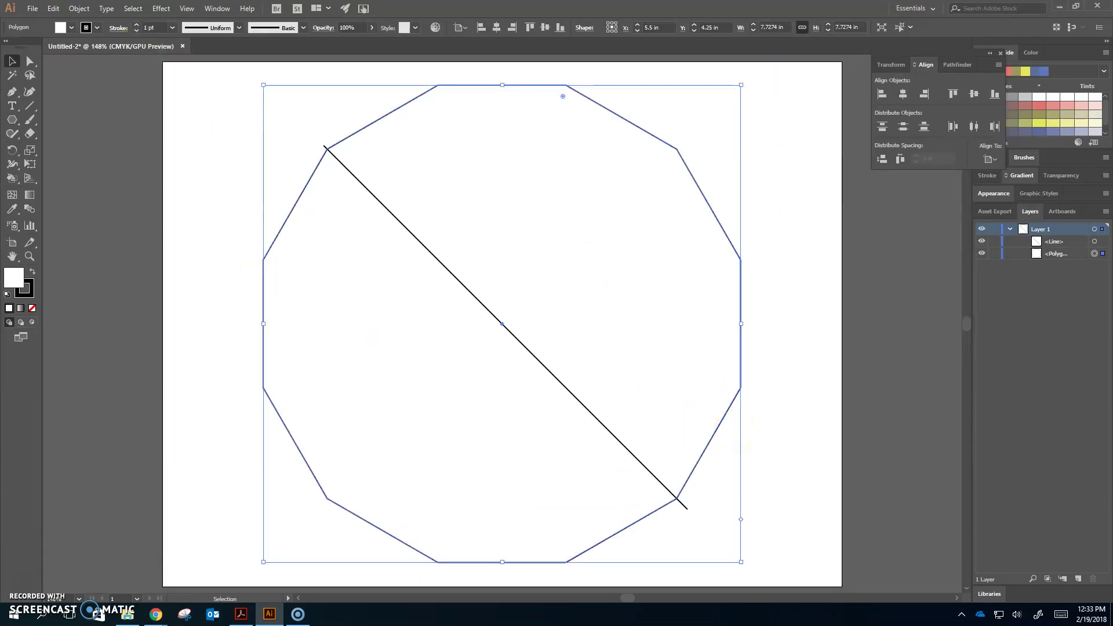
click(347, 122)
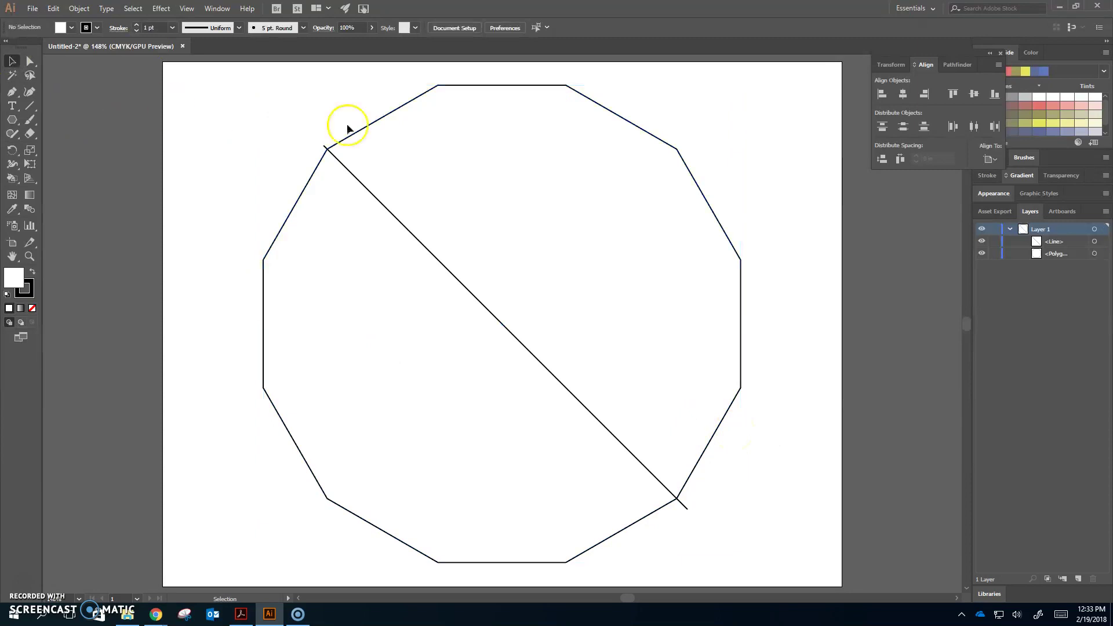
- Create a copy of the diagonal line rotated 30 degrees about its centre
click(412, 233)
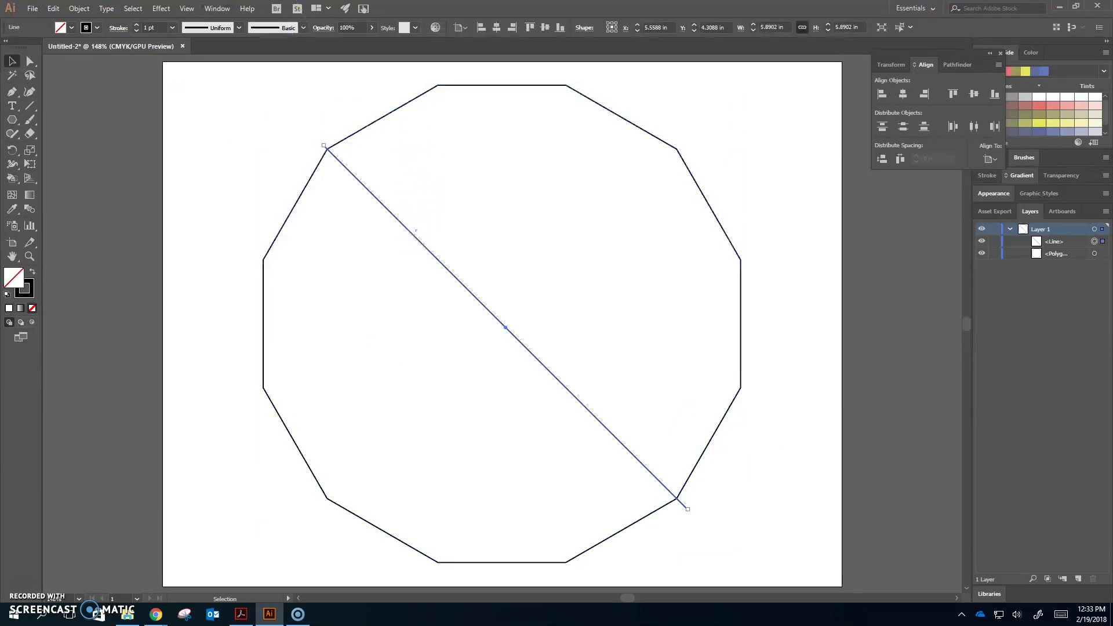
click(75, 9)
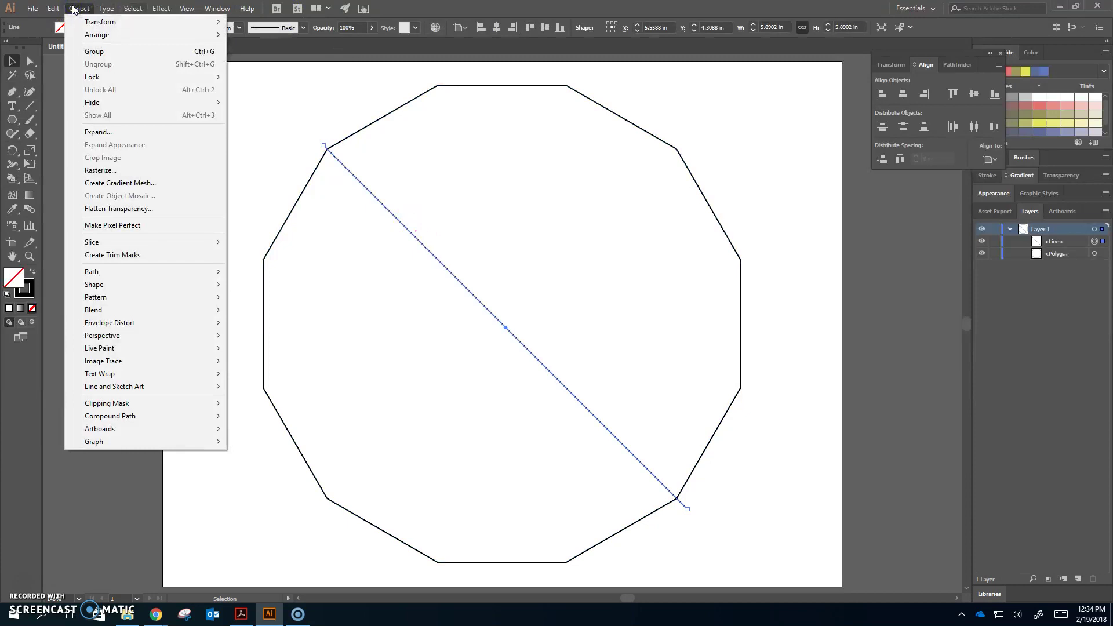
mouse_move(99, 22)
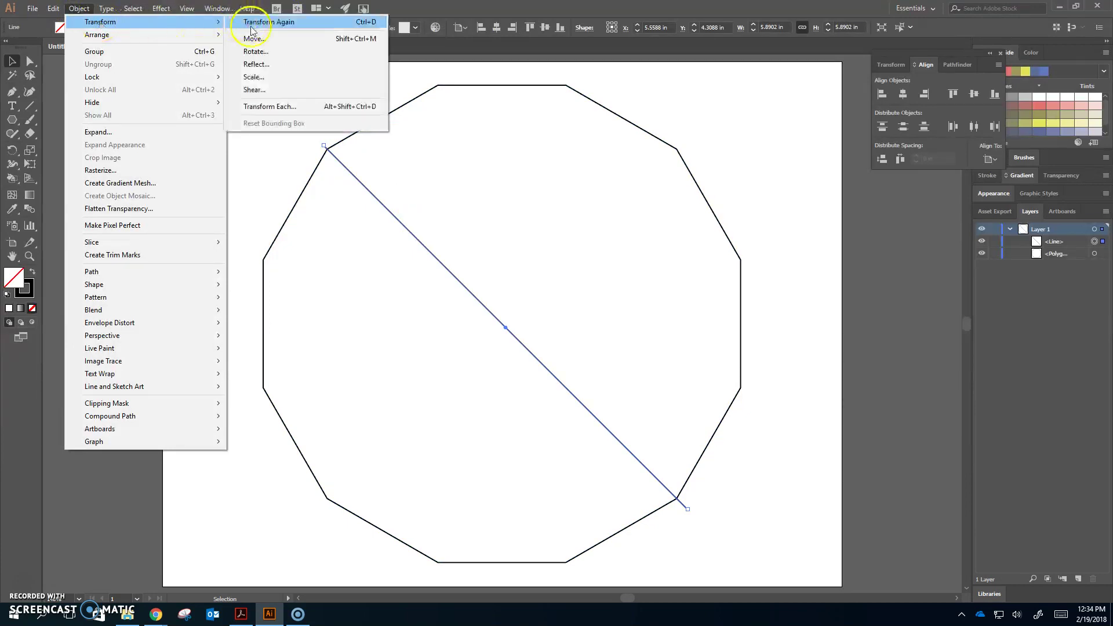
click(255, 52)
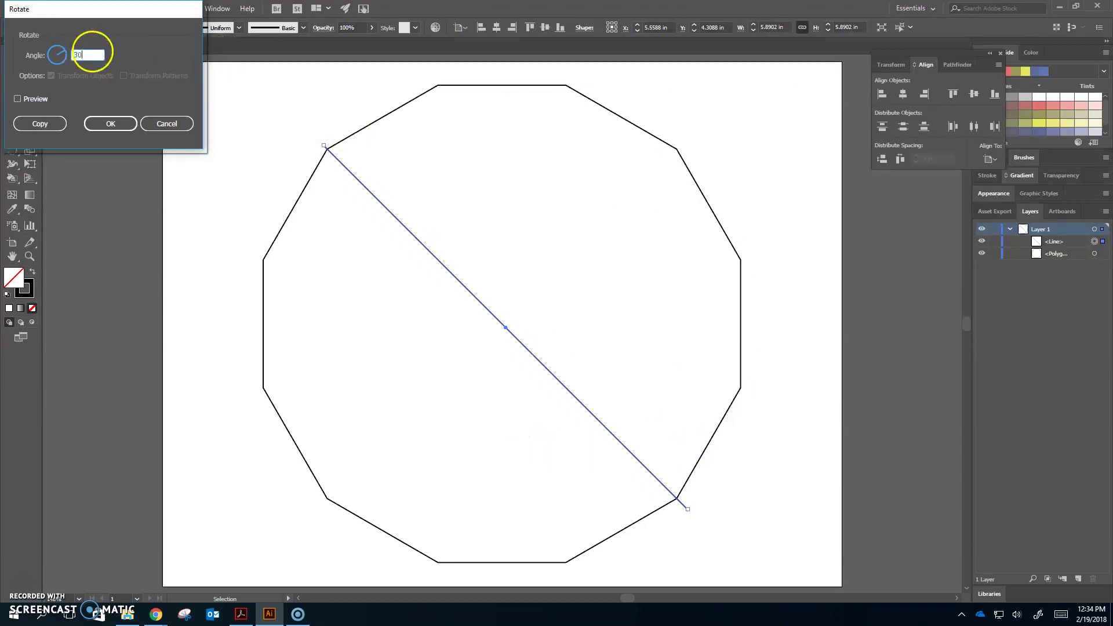
click(23, 125)
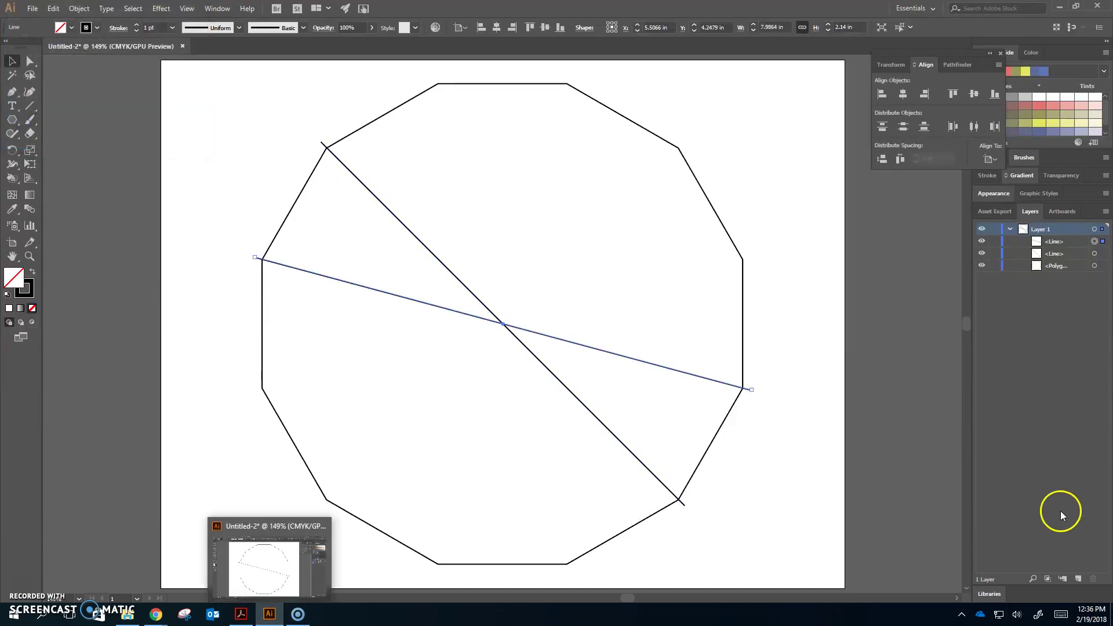
- Repeat the 30-degree rotated copy four more times so lines pass through all opposite vertices, and deselect
key(ctrl+d)
key(ctrl+d)
key(ctrl+d)
key(ctrl+d)
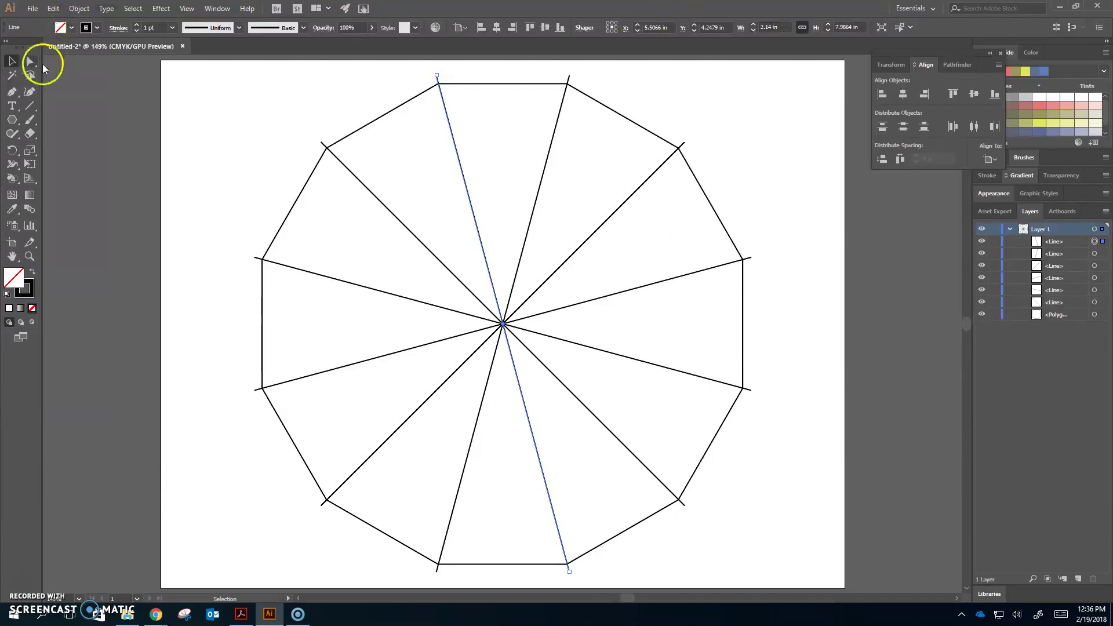
click(474, 105)
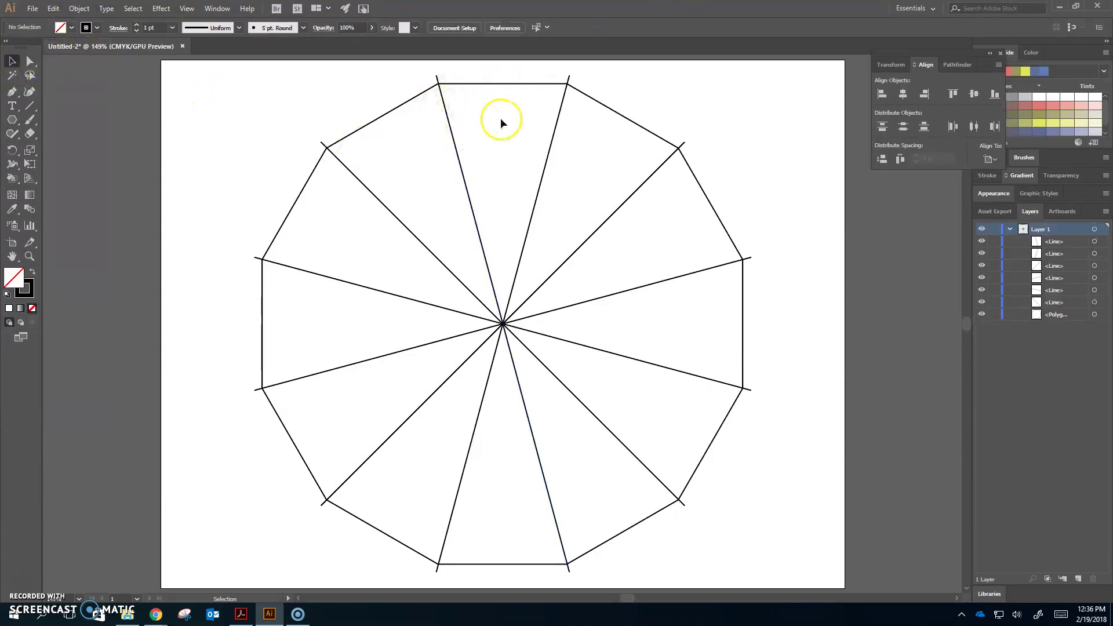
- Examine up close how the lines meet at the centre and cross the polygon's upper and lower vertices
key(ctrl+=)
key(ctrl+=)
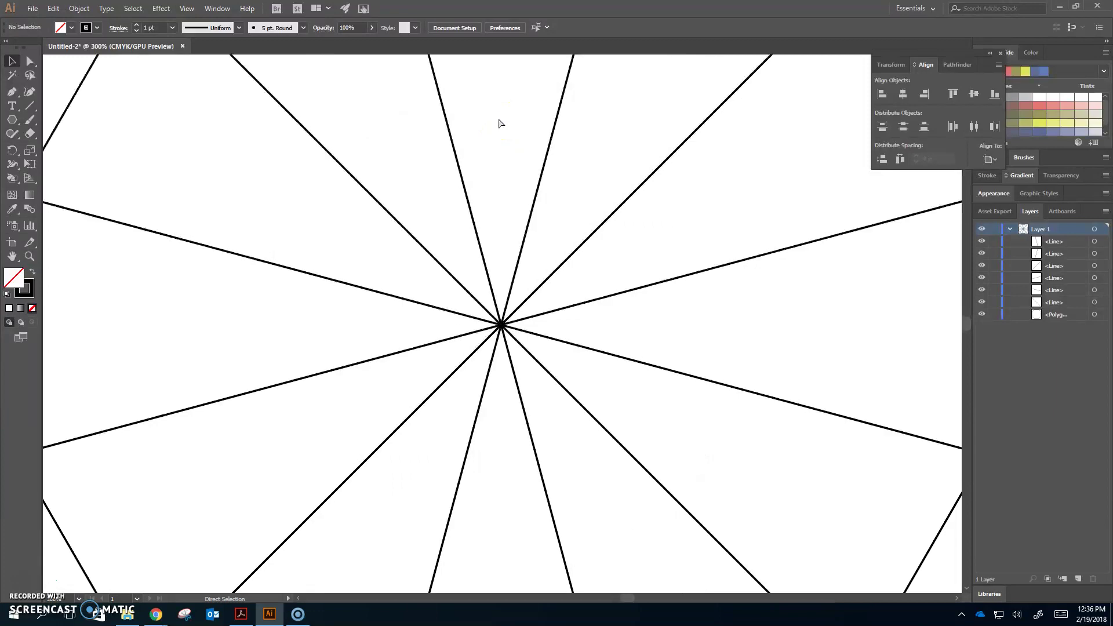
scroll(522, 157, up, 8)
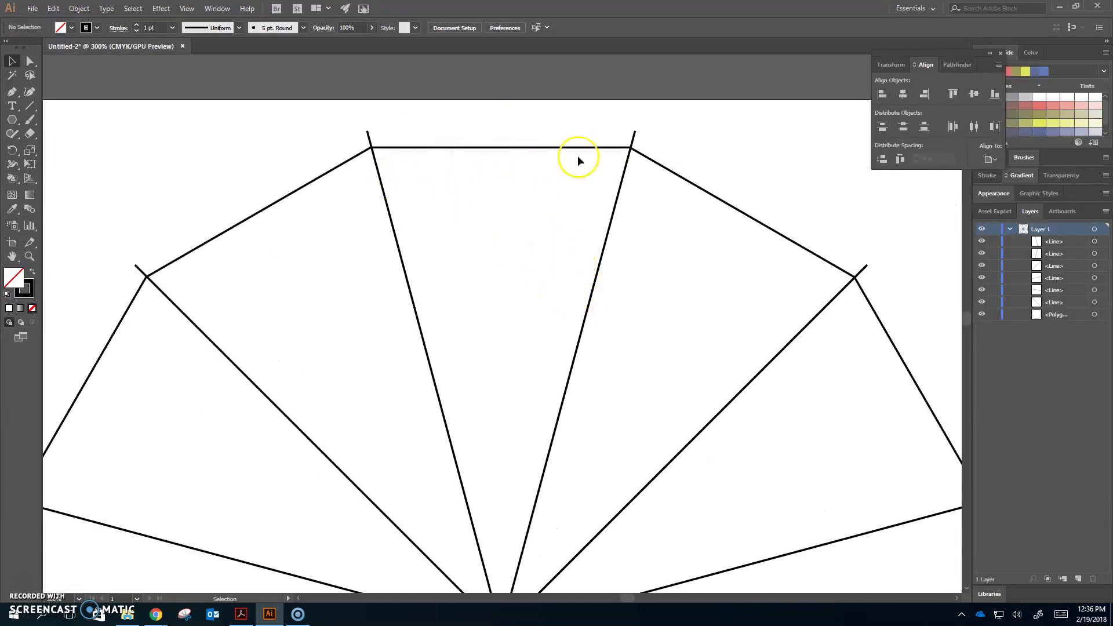
scroll(887, 440, down, 7)
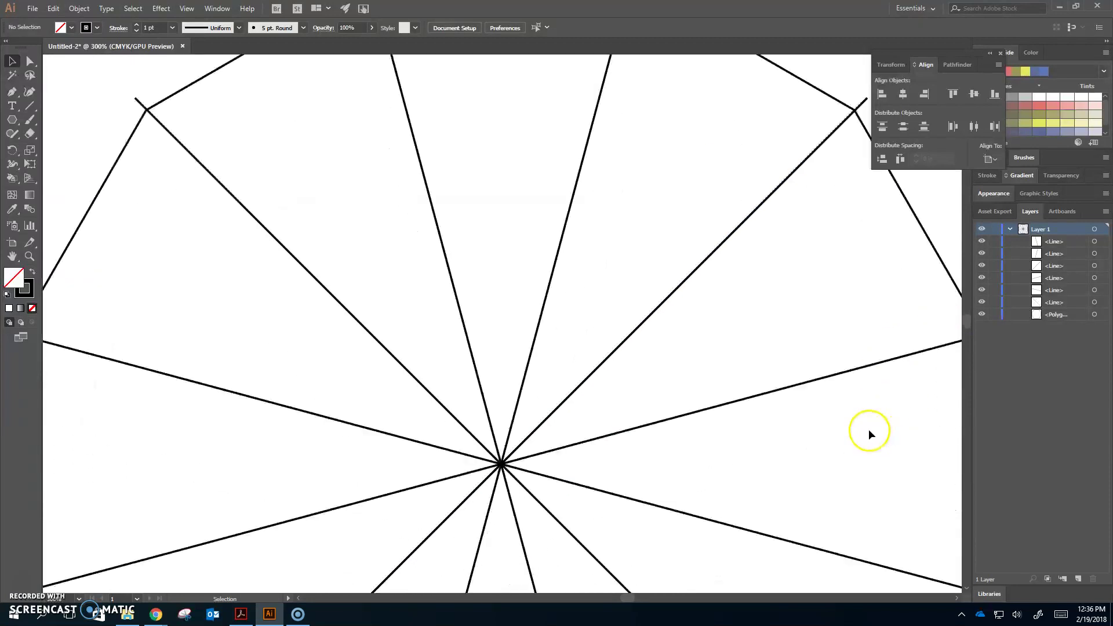
scroll(863, 427, down, 8)
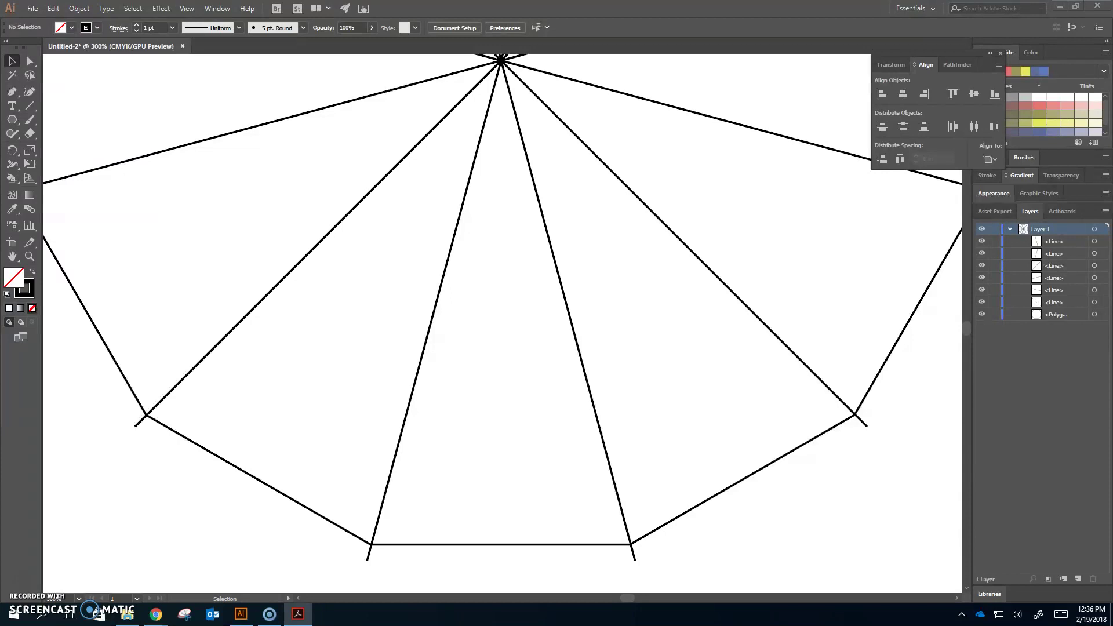
- Split the polygon along all the lines on Layer 1 with the Pathfinder Divide operation, and deselect the result
click(962, 64)
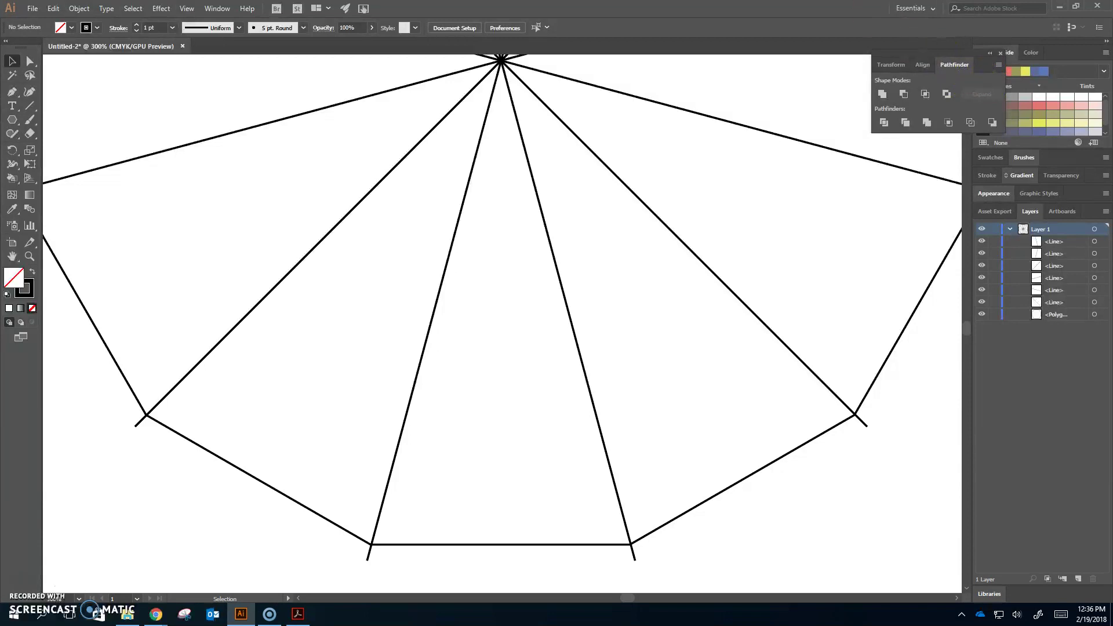
key(ctrl+0)
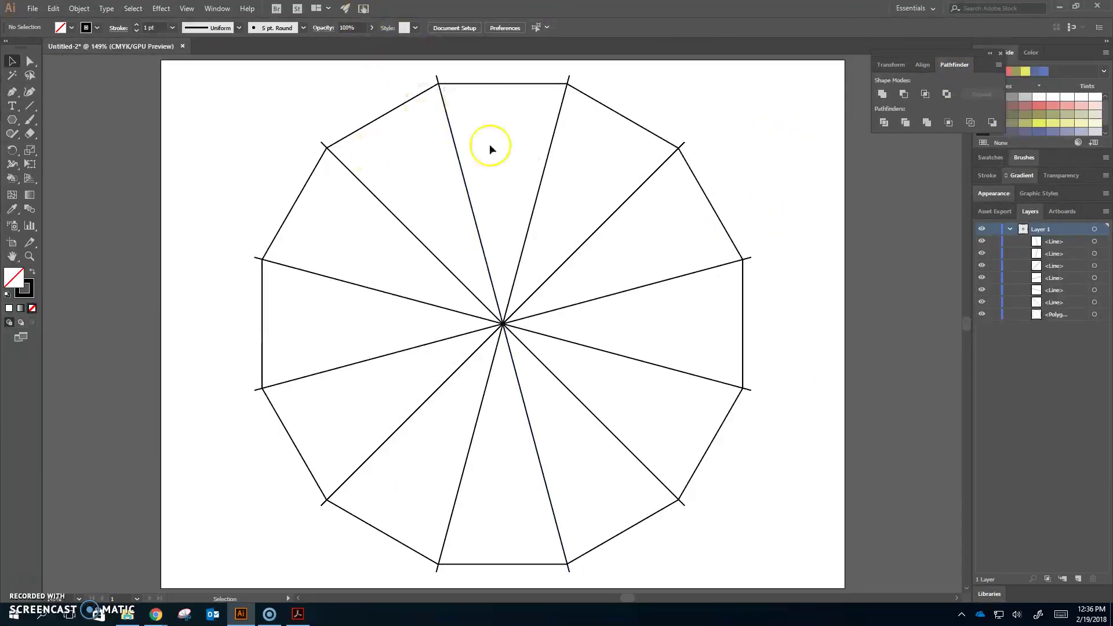
click(1094, 229)
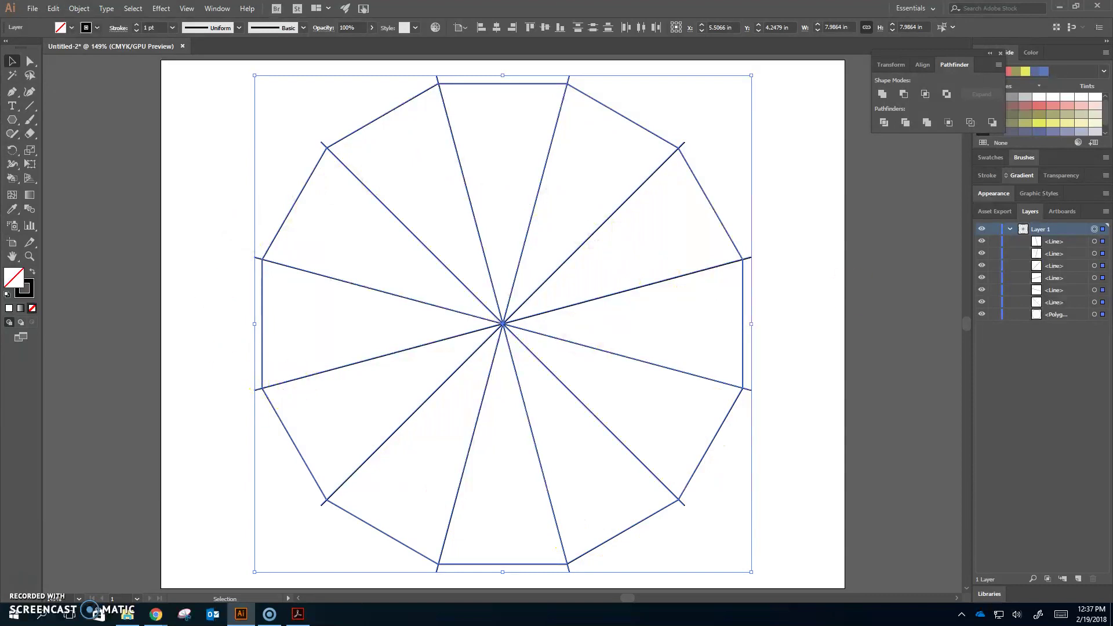
key(alt+Tab)
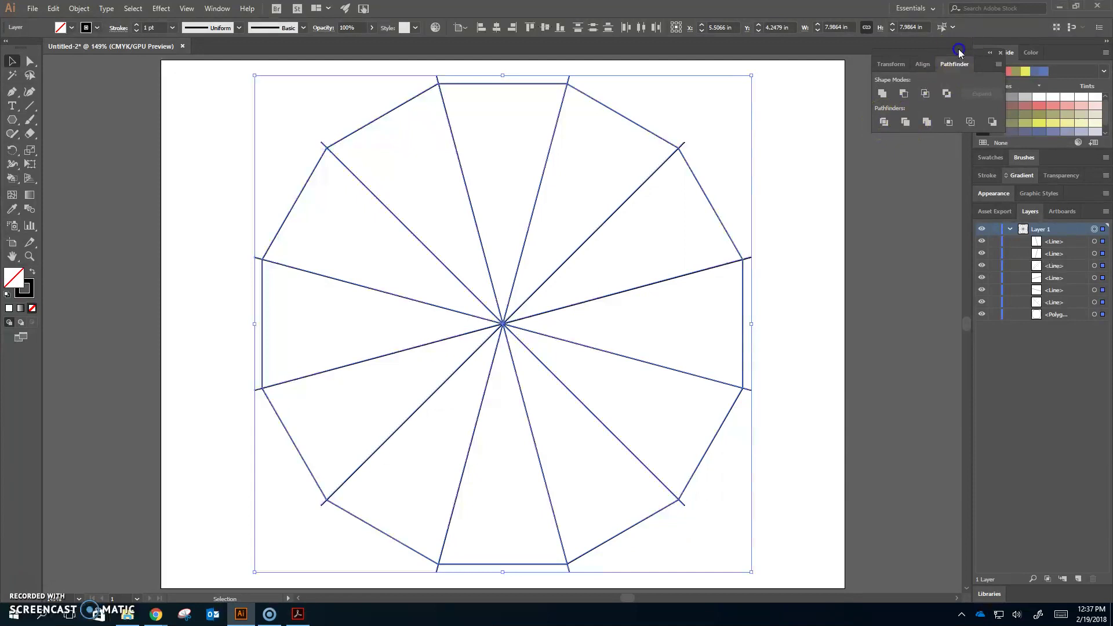
drag(957, 52, 929, 74)
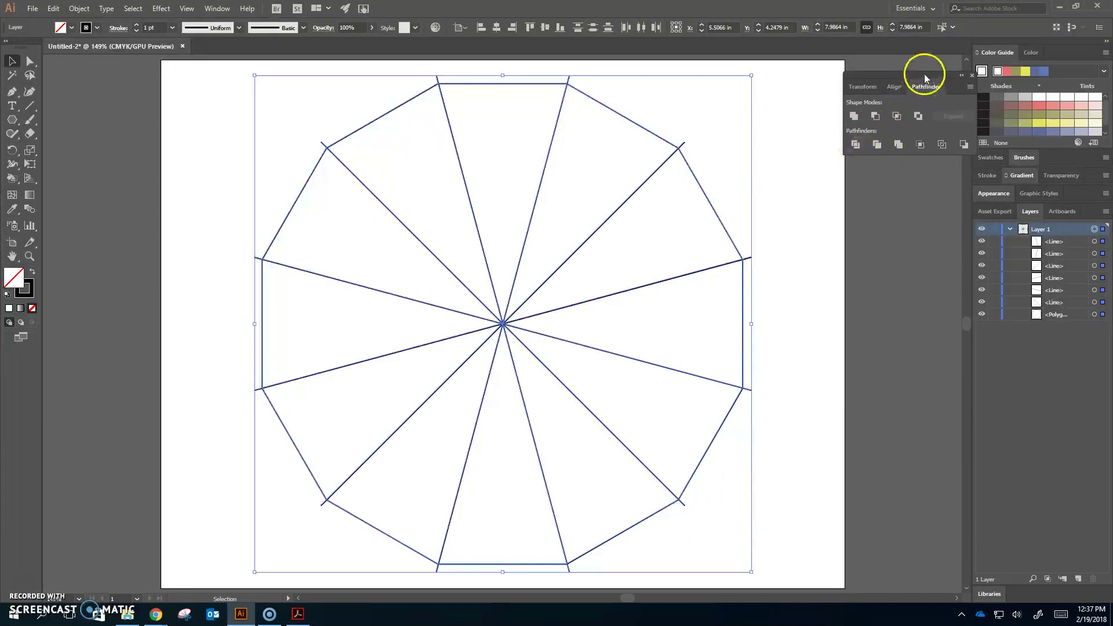
drag(925, 78, 934, 61)
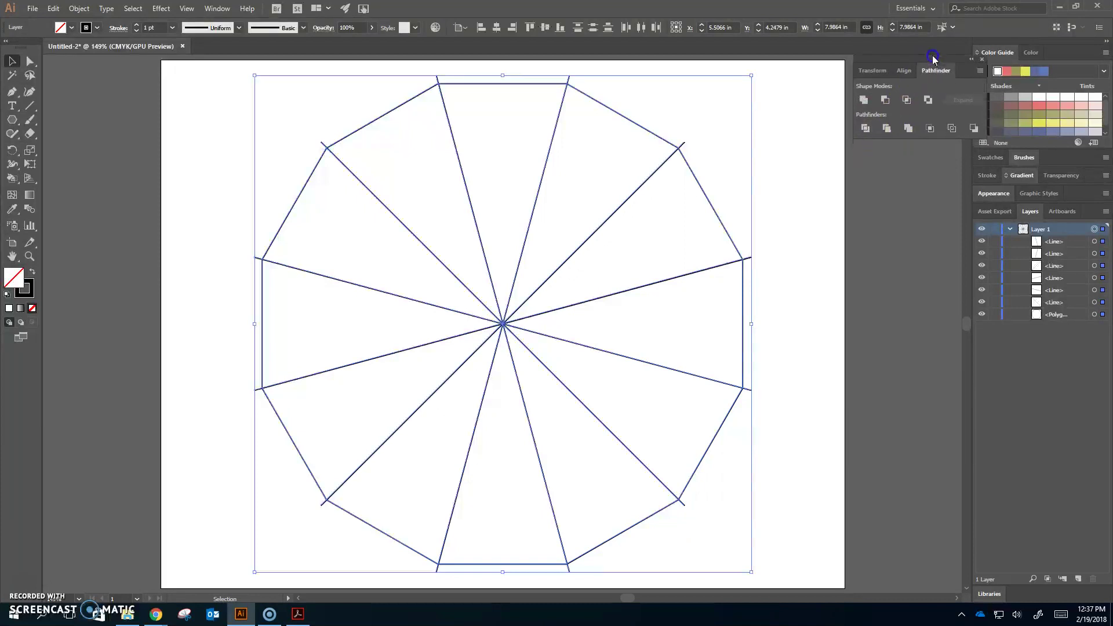
click(866, 129)
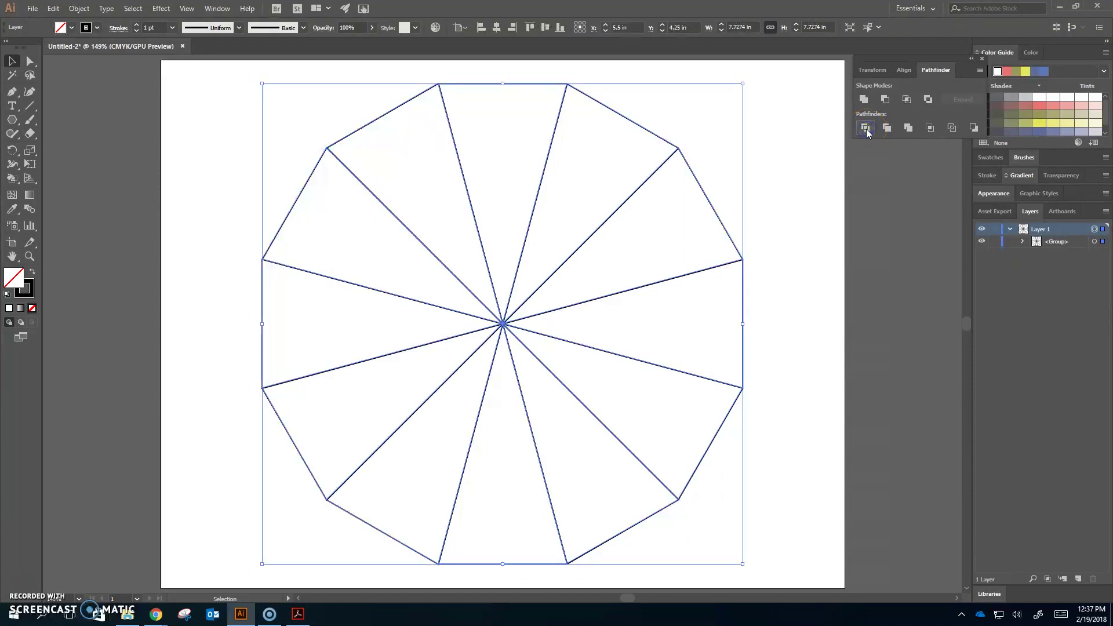
click(286, 160)
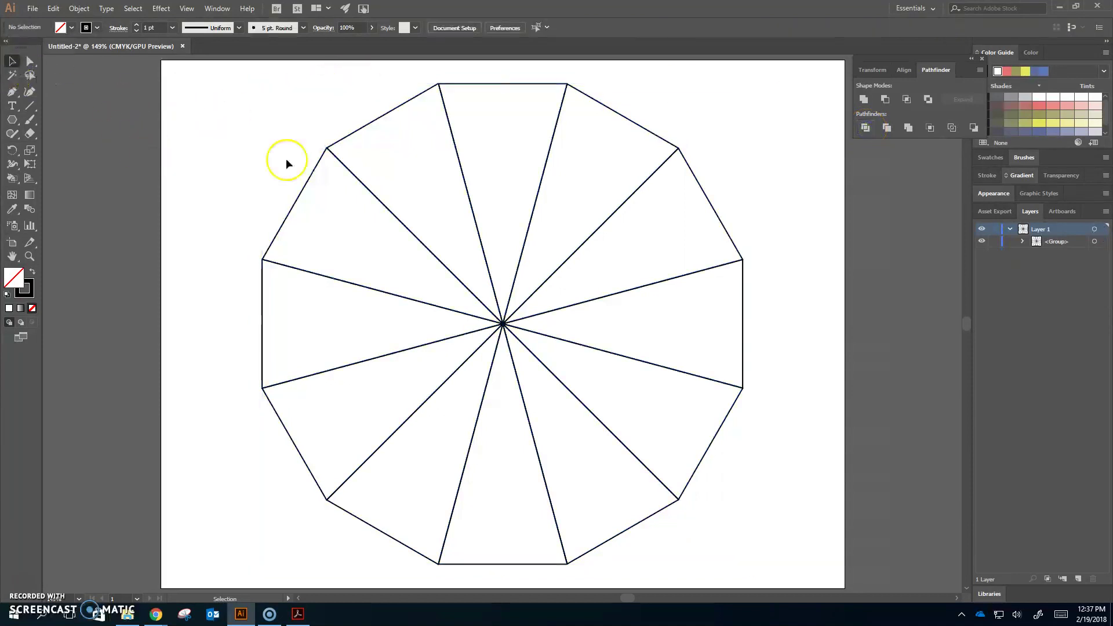
- Ungroup the divided polygon into separate wedge paths and deselect them
drag(727, 532, 262, 333)
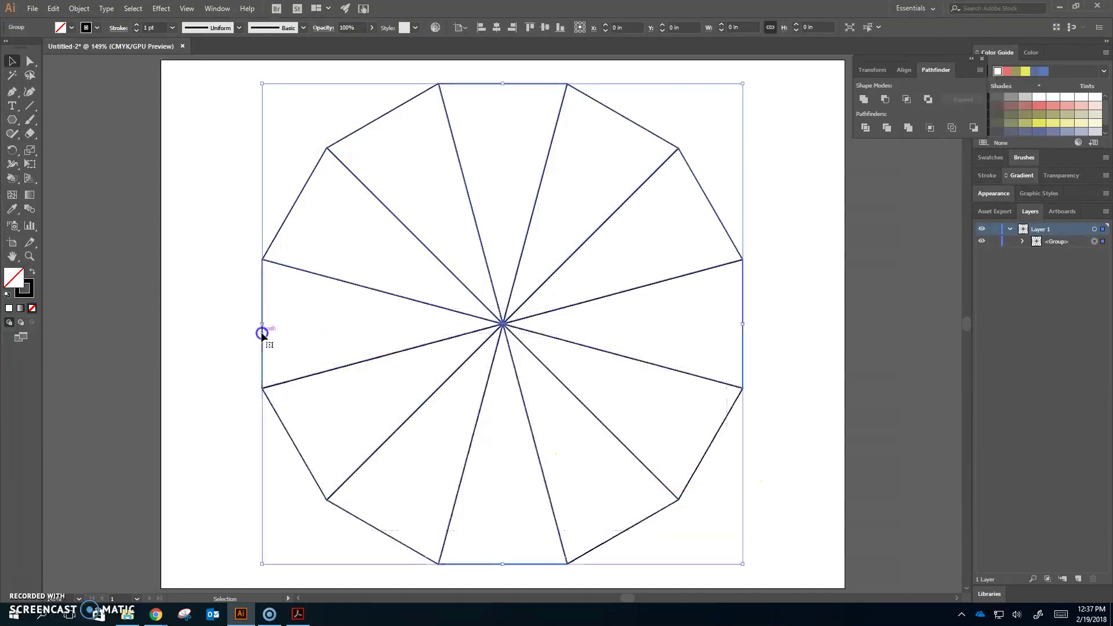
click(777, 422)
click(714, 437)
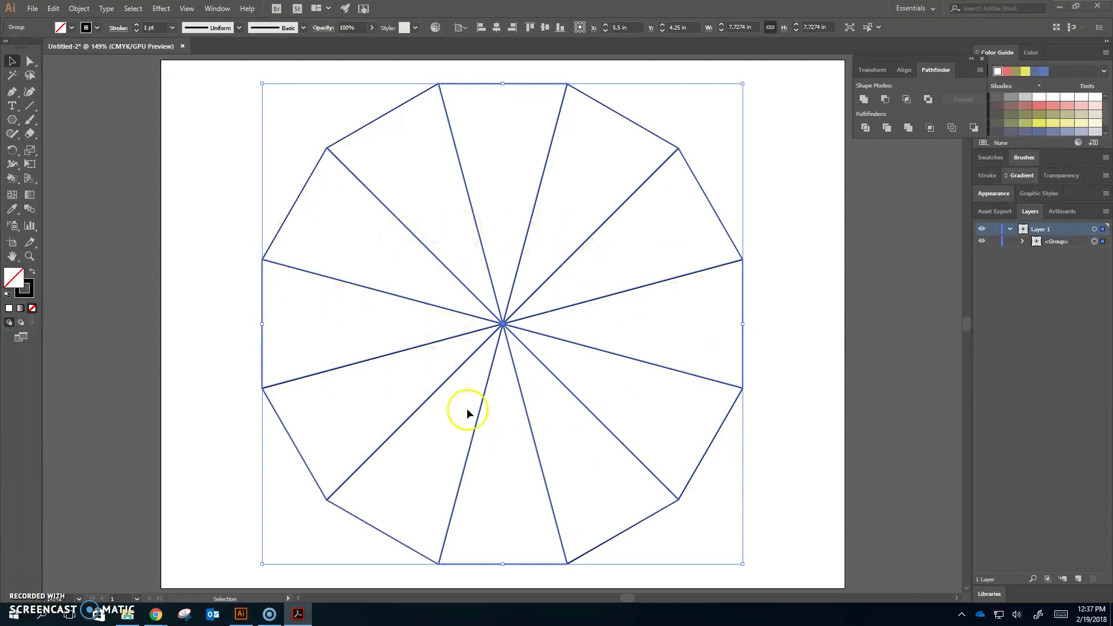
click(784, 265)
click(780, 317)
click(364, 180)
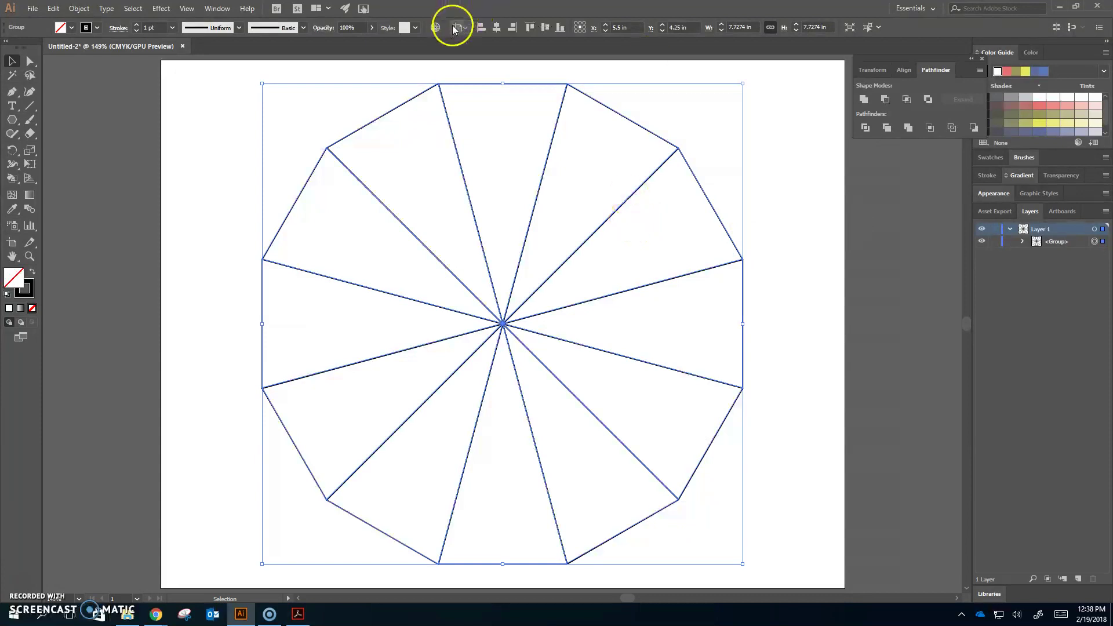
key(ctrl+shift+g)
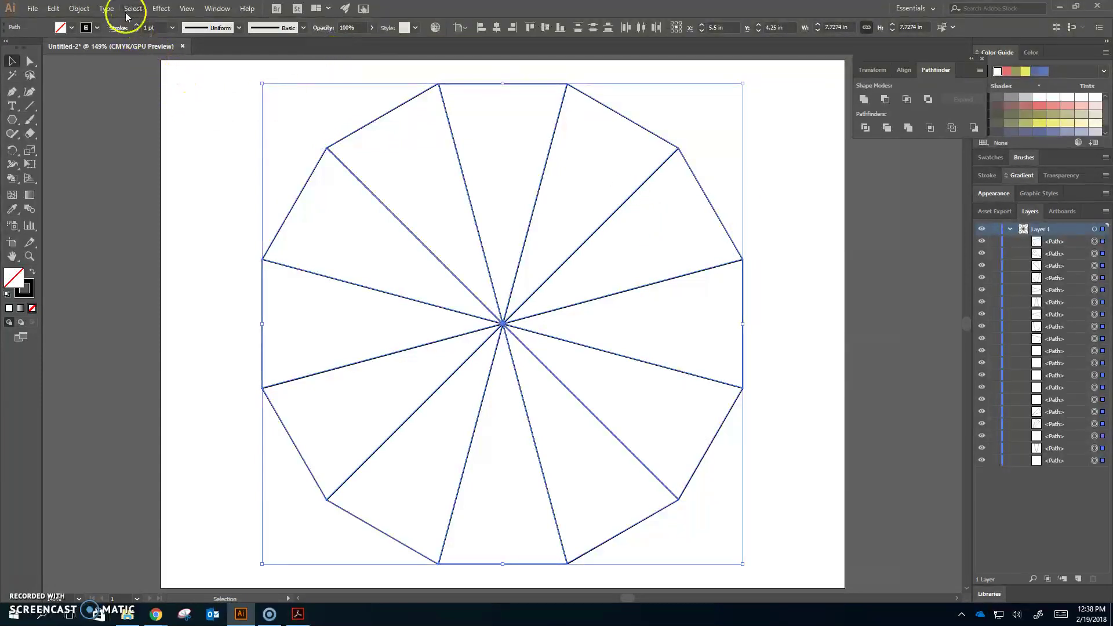
click(87, 11)
click(90, 9)
click(106, 9)
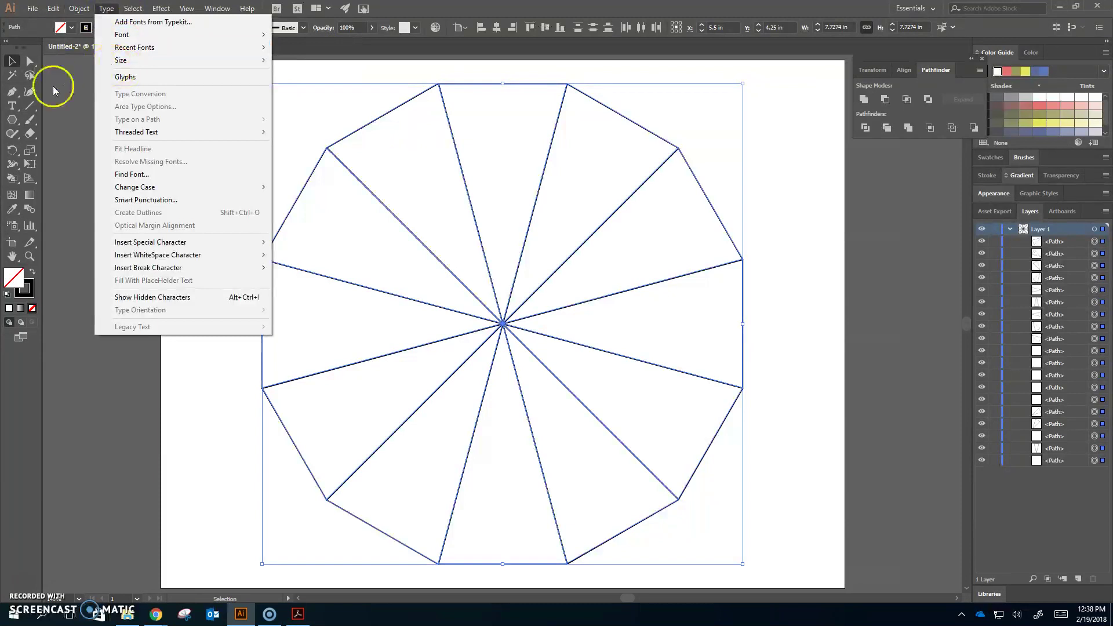
click(665, 88)
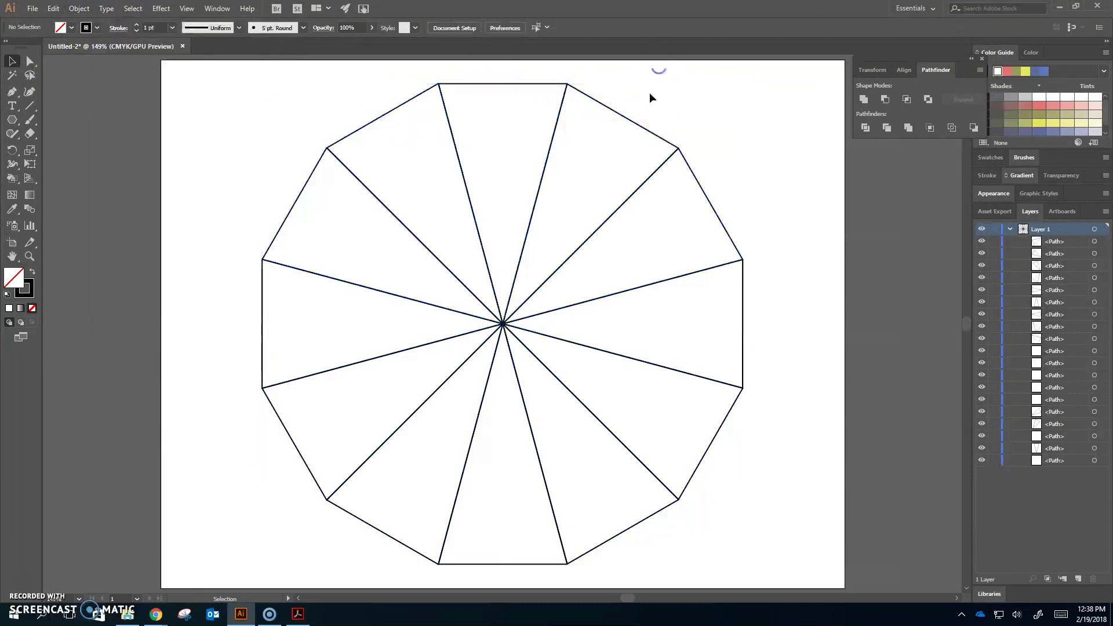
- Delete the seven lower wedges, keeping the five-wedge fan at the top of the polygon
click(658, 172)
click(728, 381)
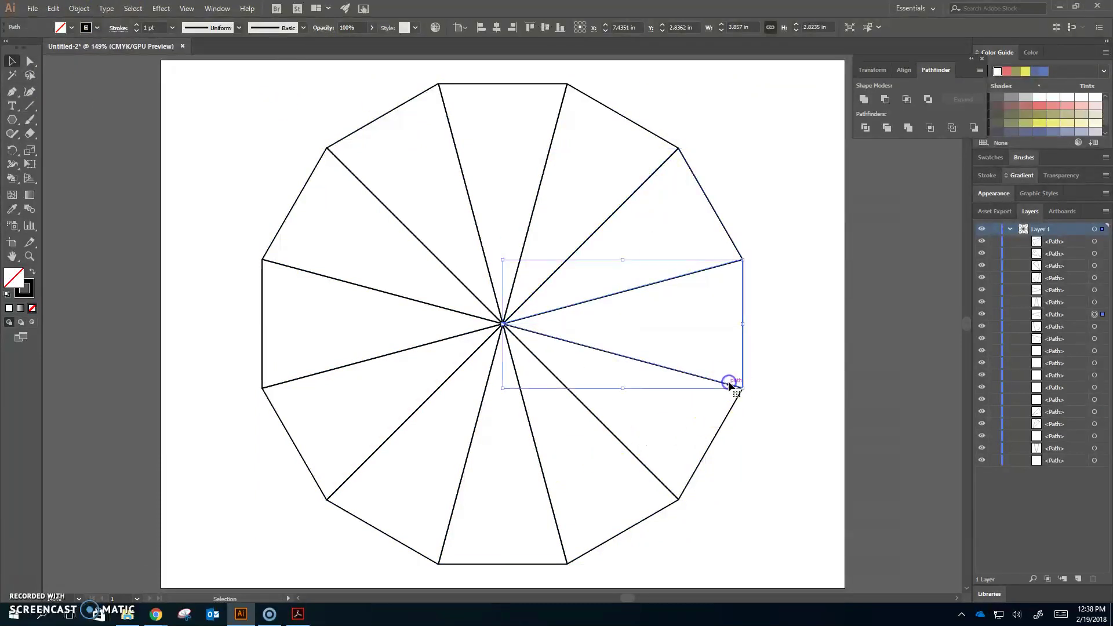
drag(731, 536, 225, 367)
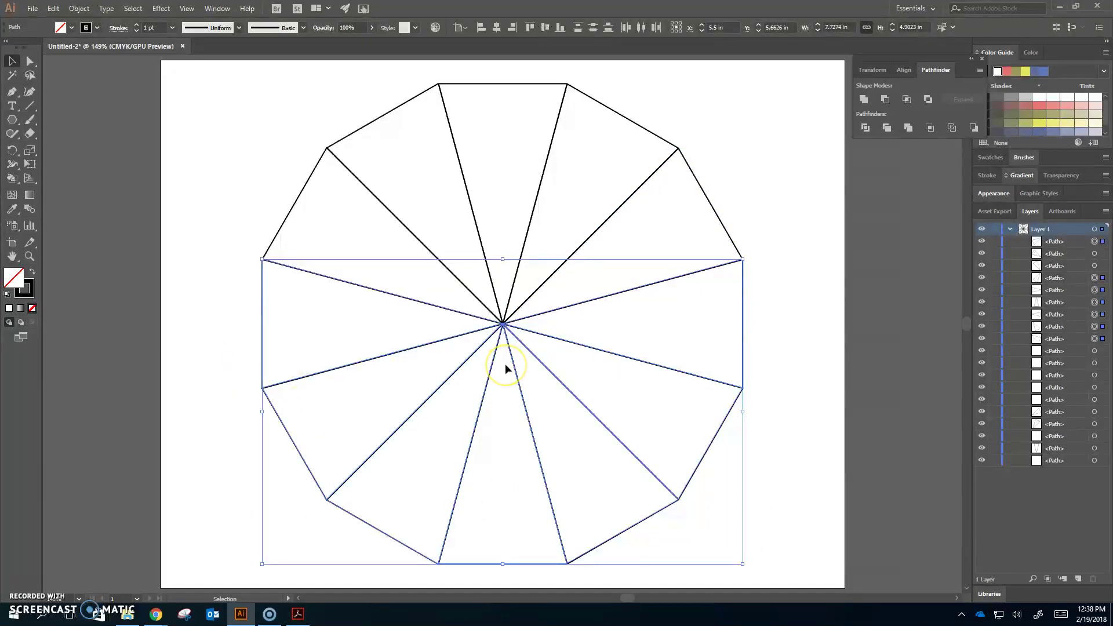
key(Delete)
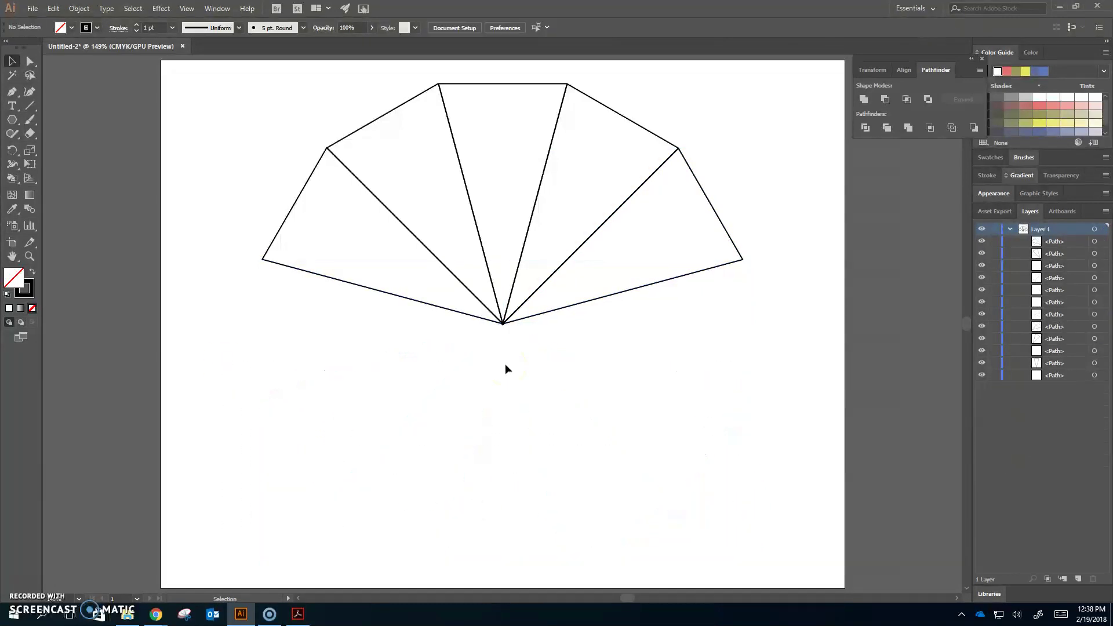
- Delete the two wedges on each side of the fan, keeping only the top centre wedge
drag(350, 209, 357, 206)
key(Delete)
drag(636, 103, 694, 248)
key(Delete)
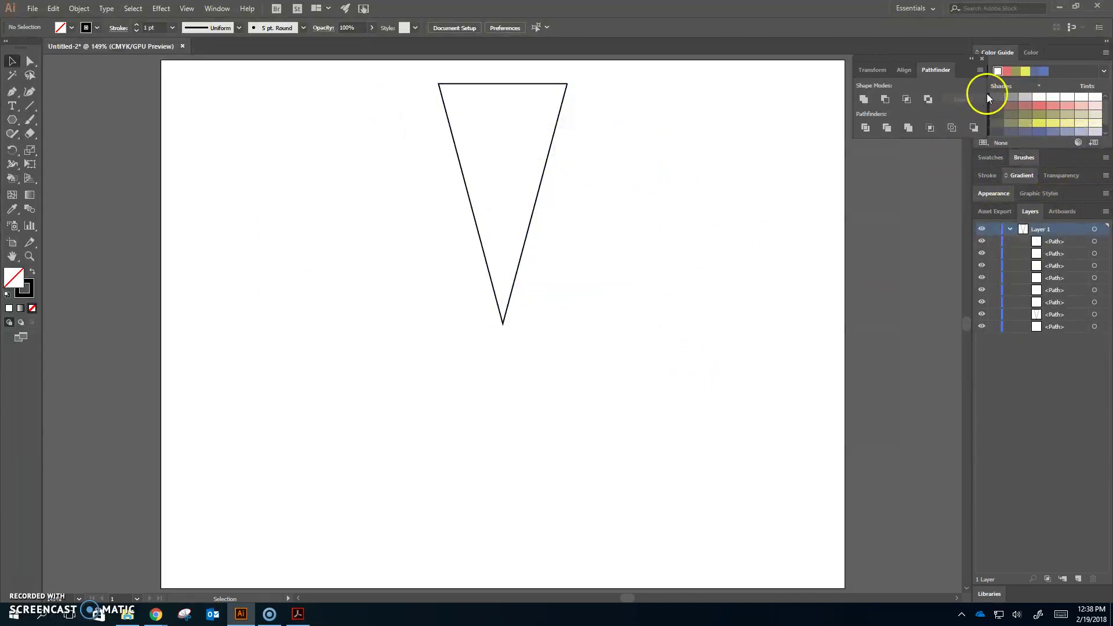
- Save the remaining wedge as a dynamic symbol named "pie piece" with export type Graphic
click(217, 8)
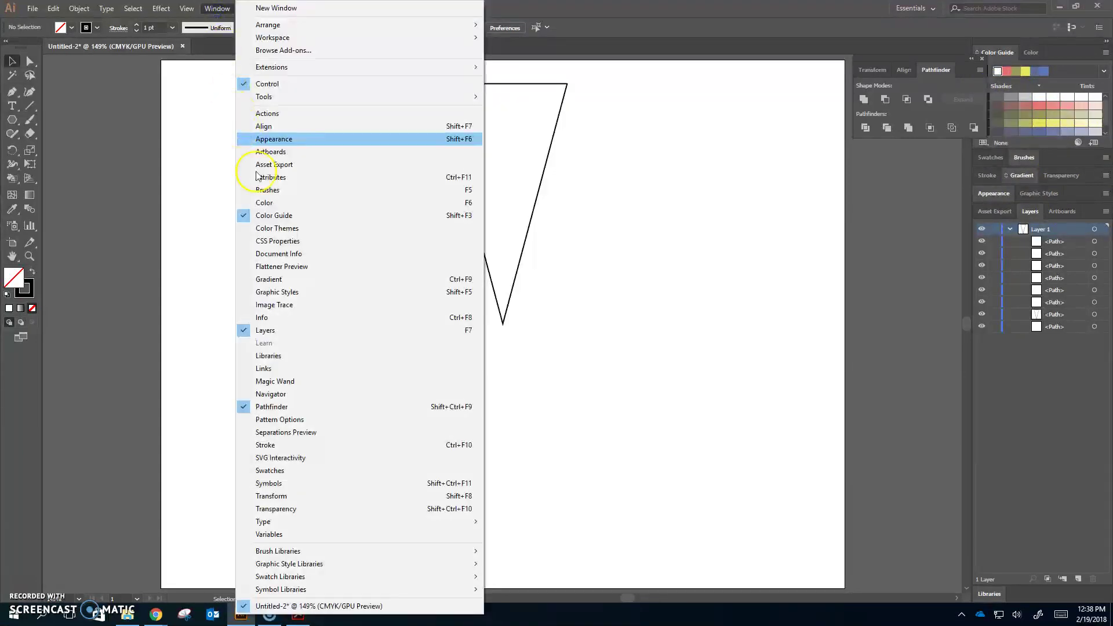
click(337, 483)
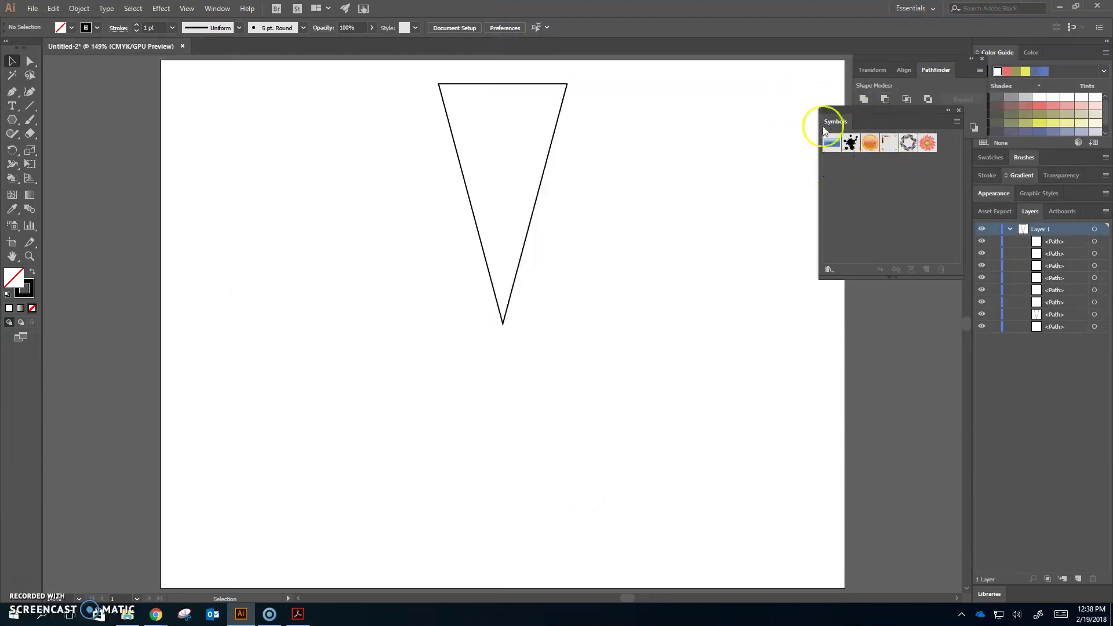
click(498, 84)
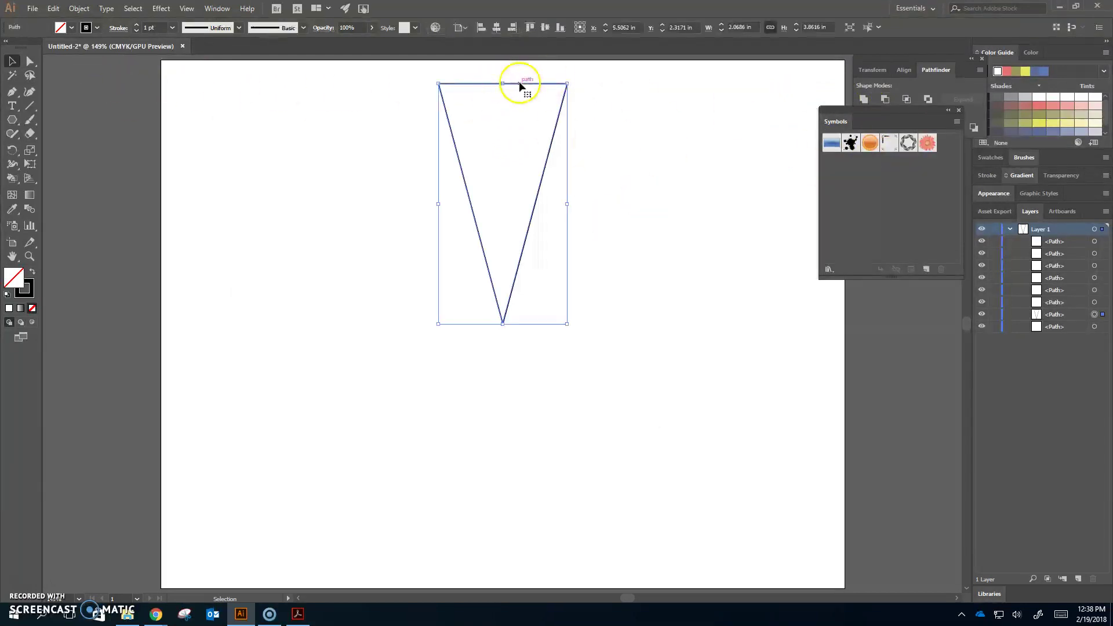
drag(519, 81, 911, 171)
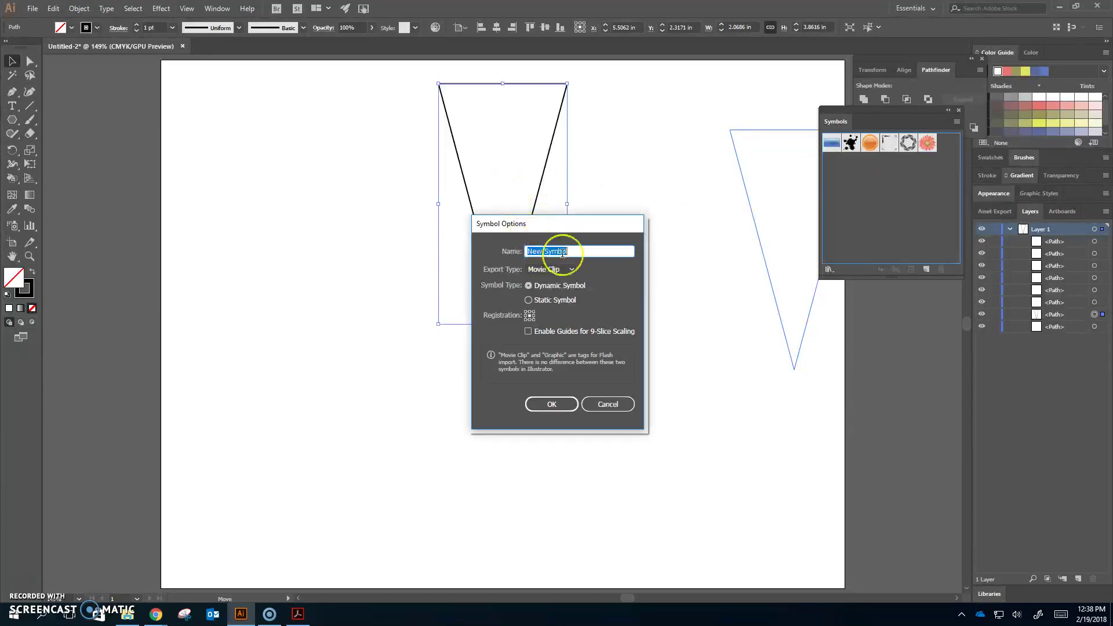
text(pie piece)
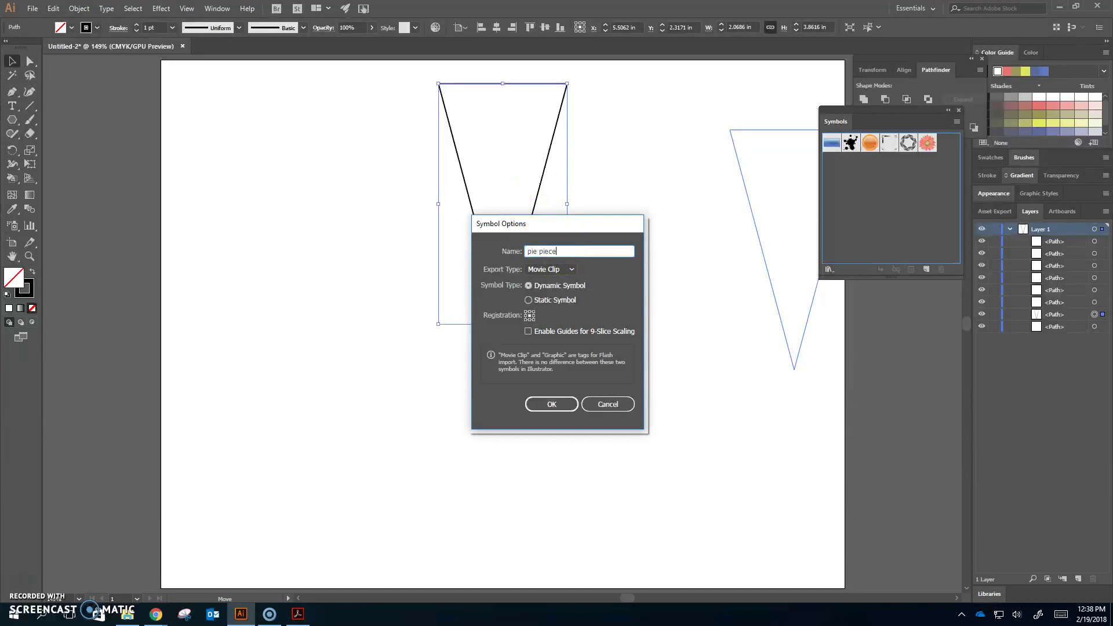
click(570, 269)
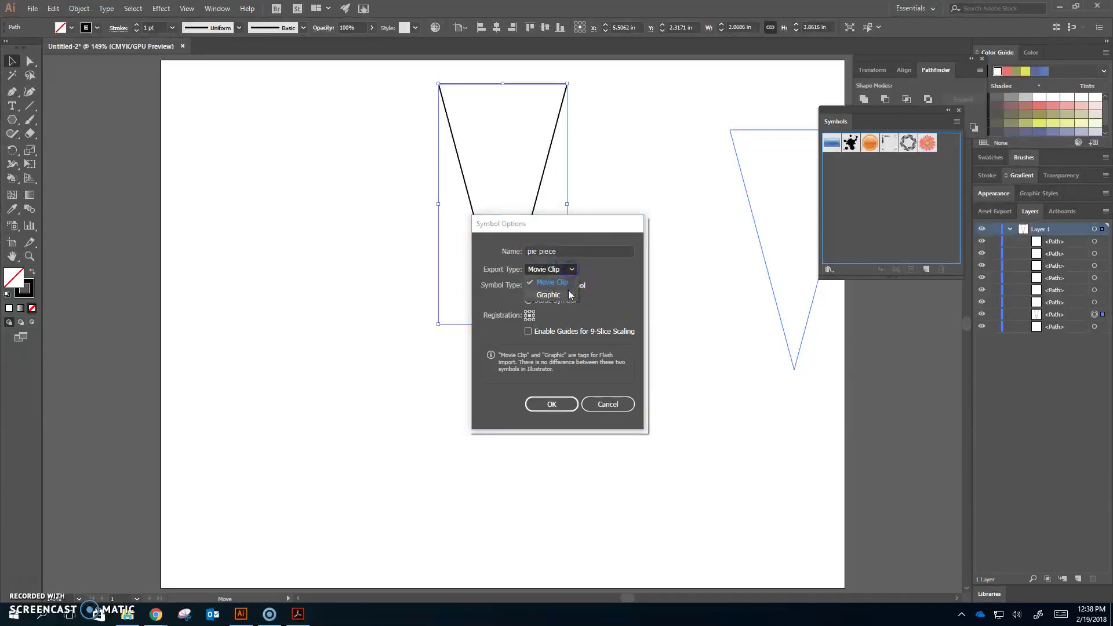
click(568, 294)
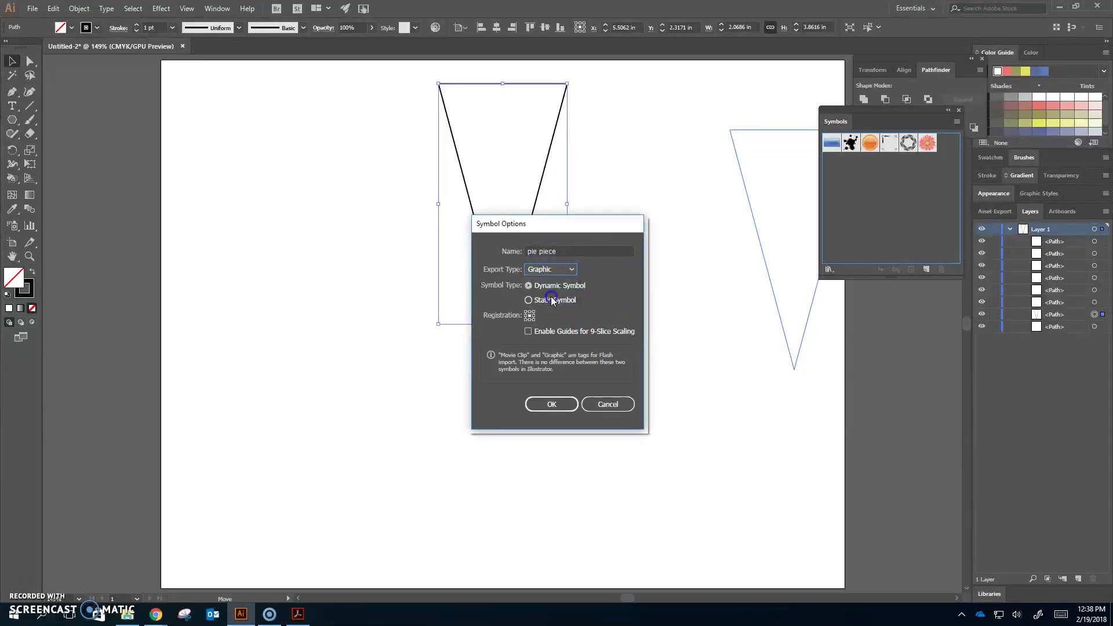
click(551, 404)
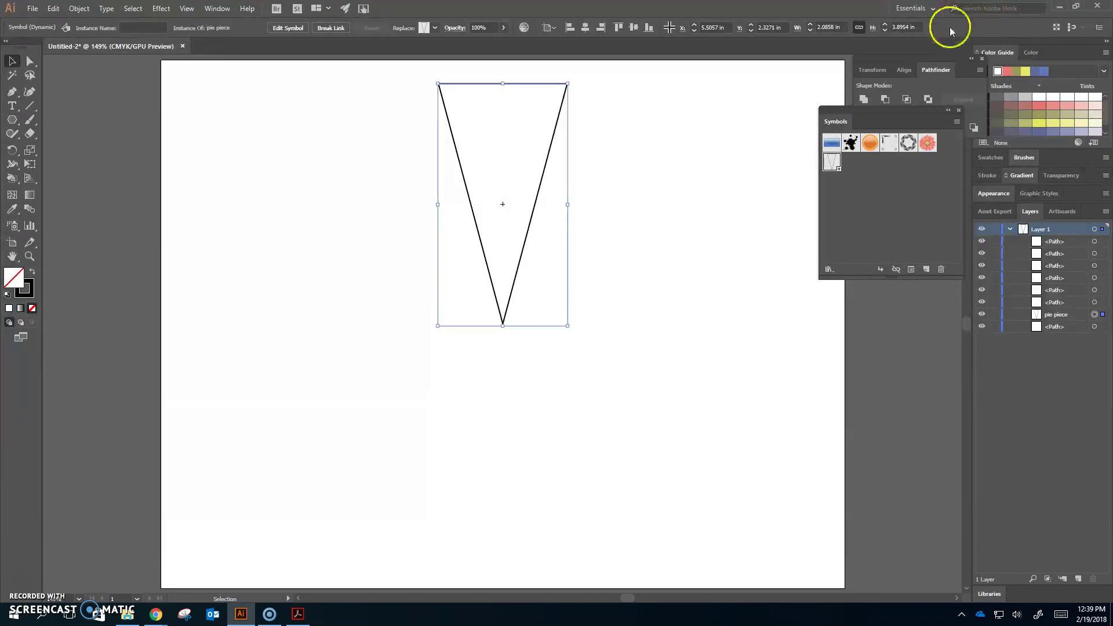
- Open the "pie piece" symbol for editing, show the rulers and place a vertical guide through the wedge's centre
click(832, 163)
double_click(832, 163)
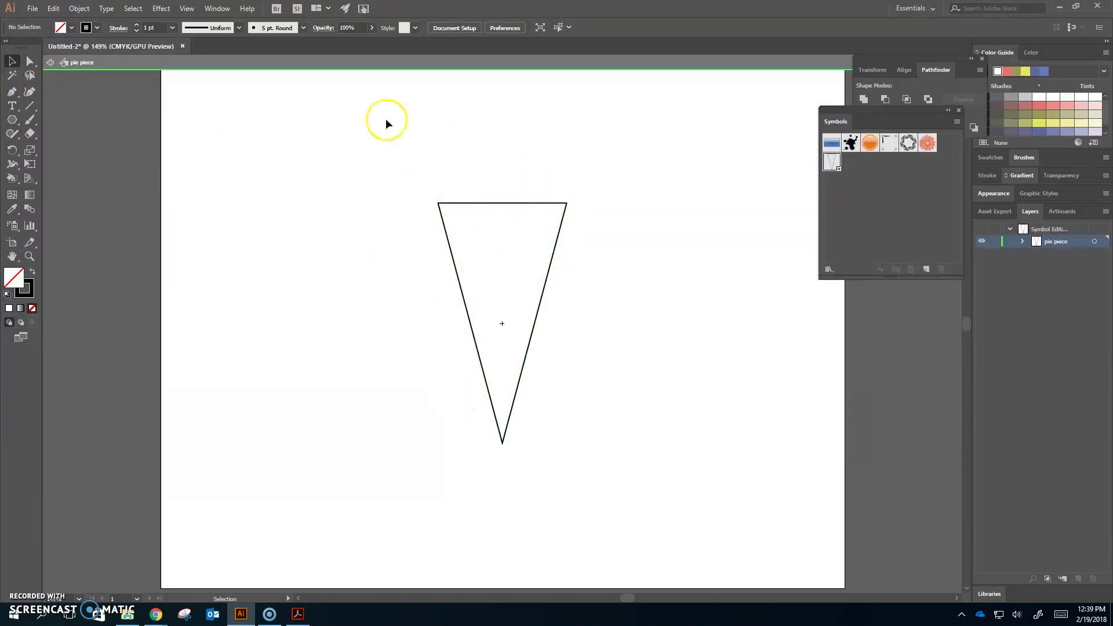
click(187, 8)
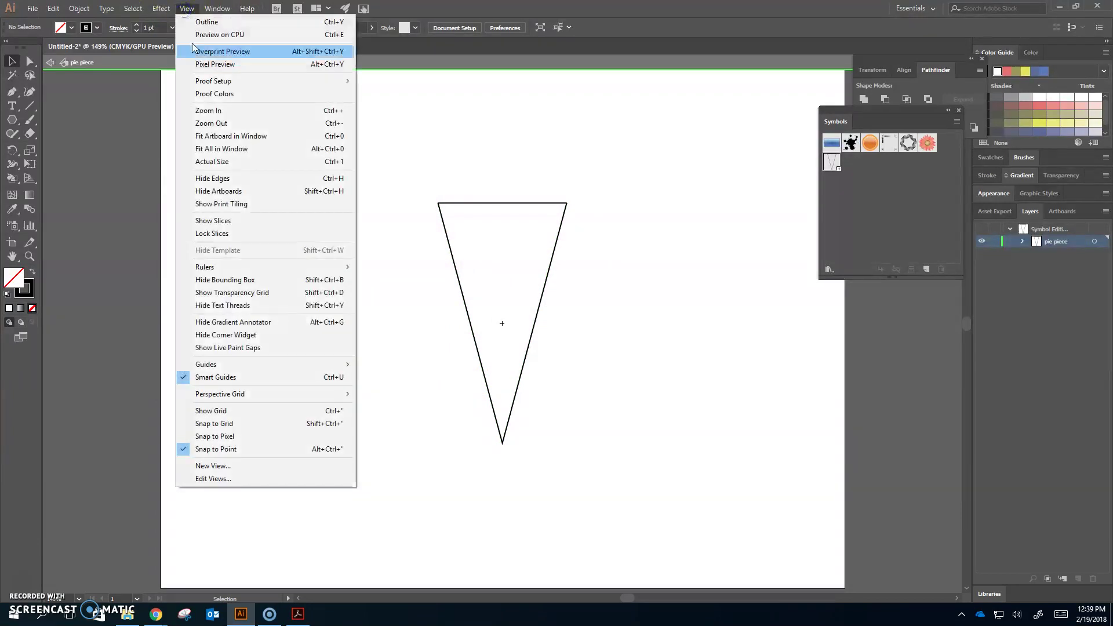
mouse_move(268, 272)
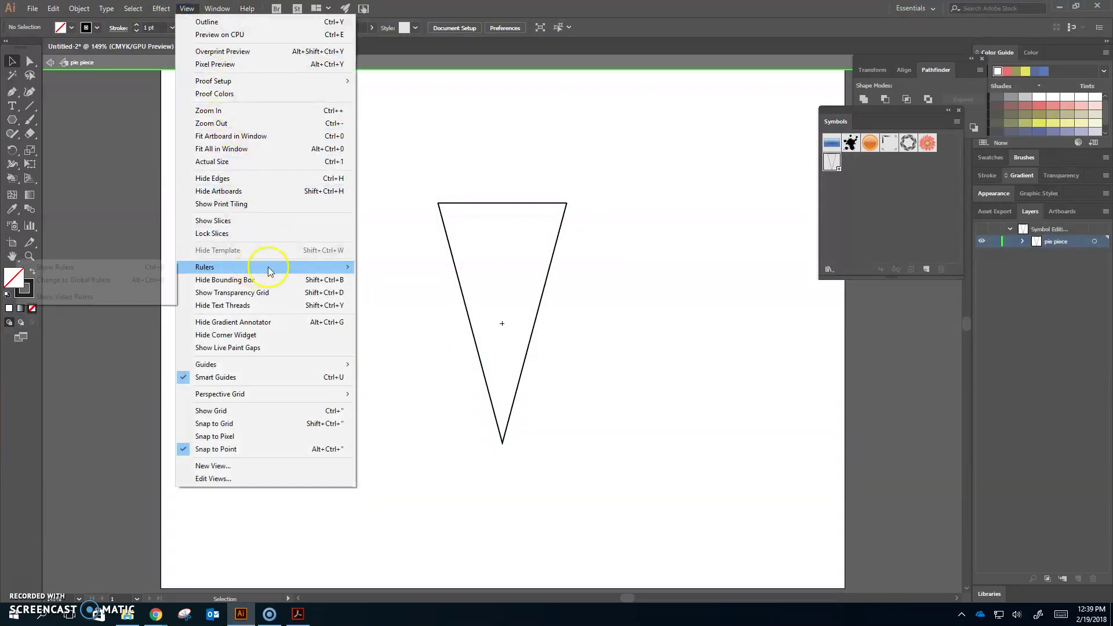
click(110, 267)
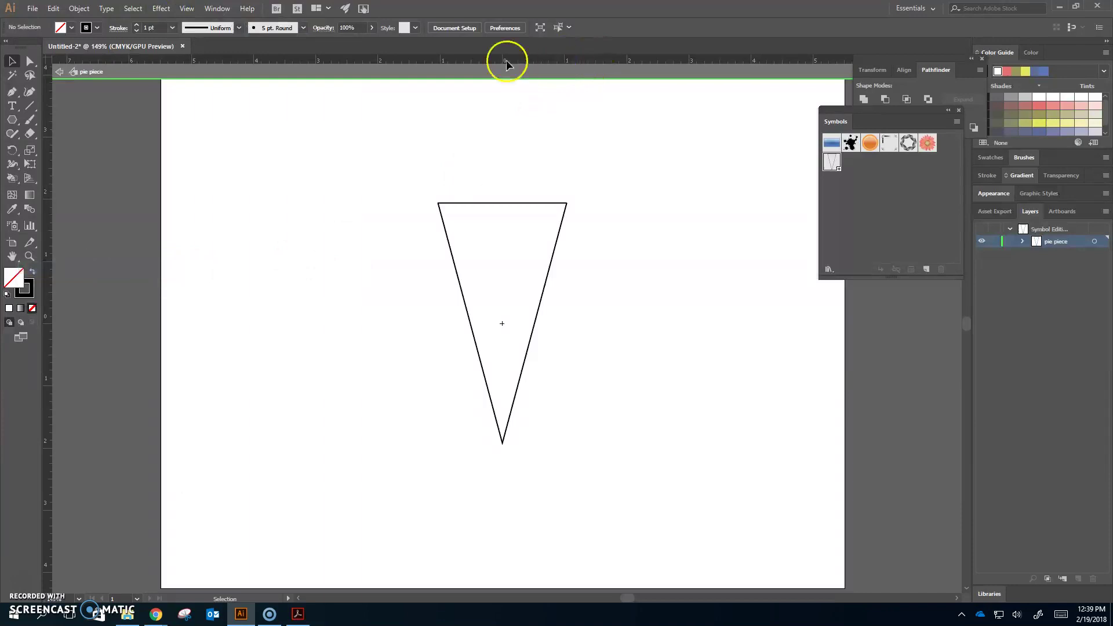
drag(48, 217, 502, 200)
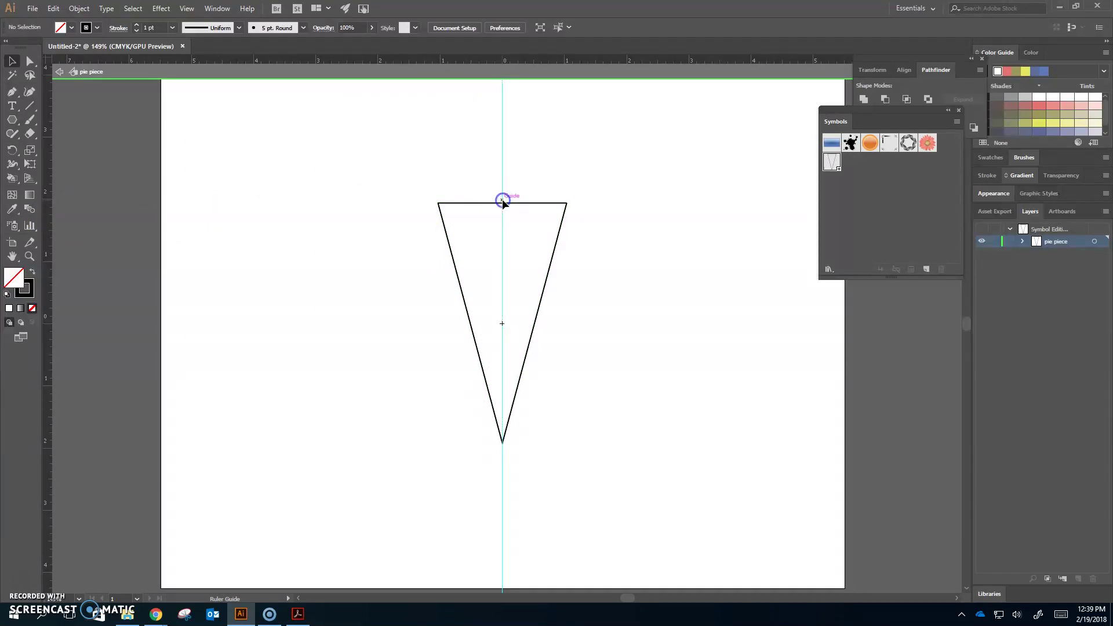
- Add an anchor point at the middle of the wedge's top edge, where the guide crosses it
click(13, 92)
click(14, 93)
click(60, 106)
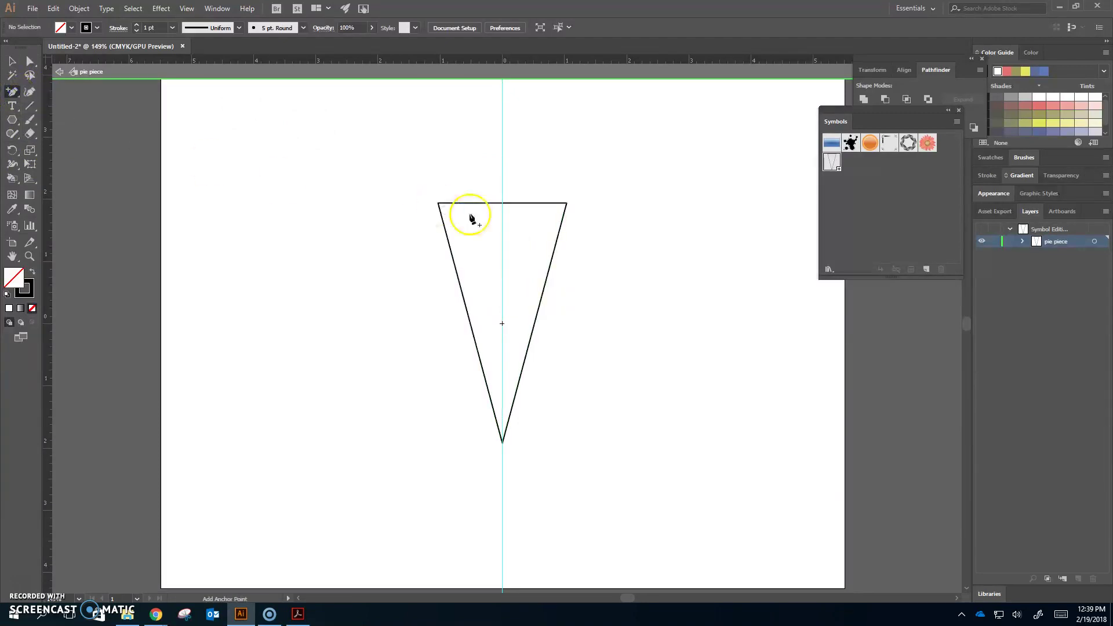
click(501, 203)
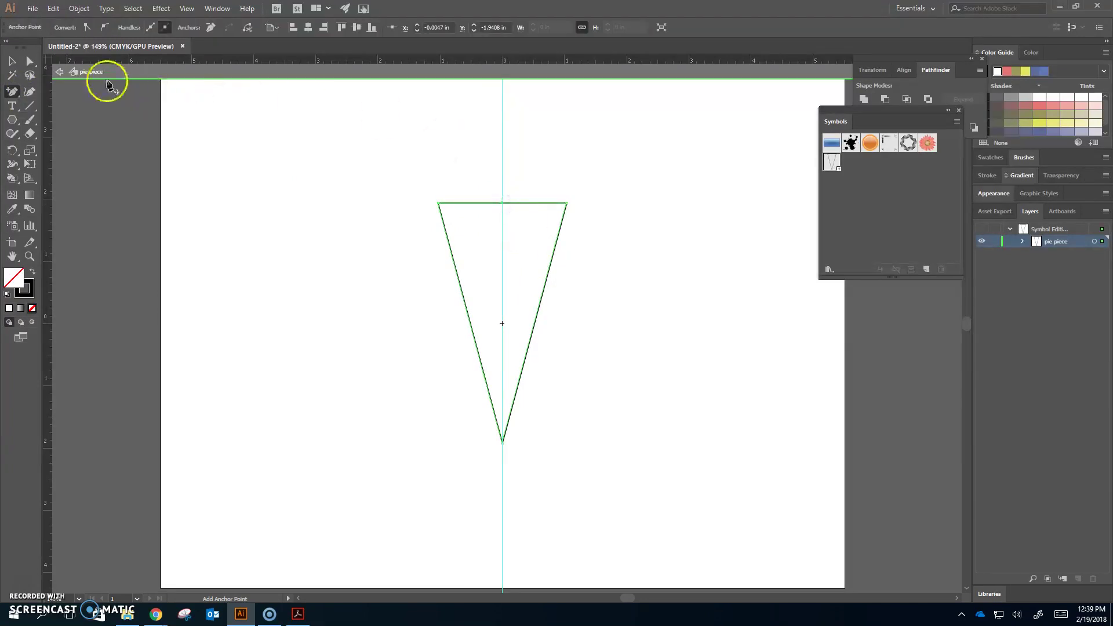
- Raise the new anchor point straight up along the guide by about 0.5 in to form a peak, and exit symbol editing
click(30, 61)
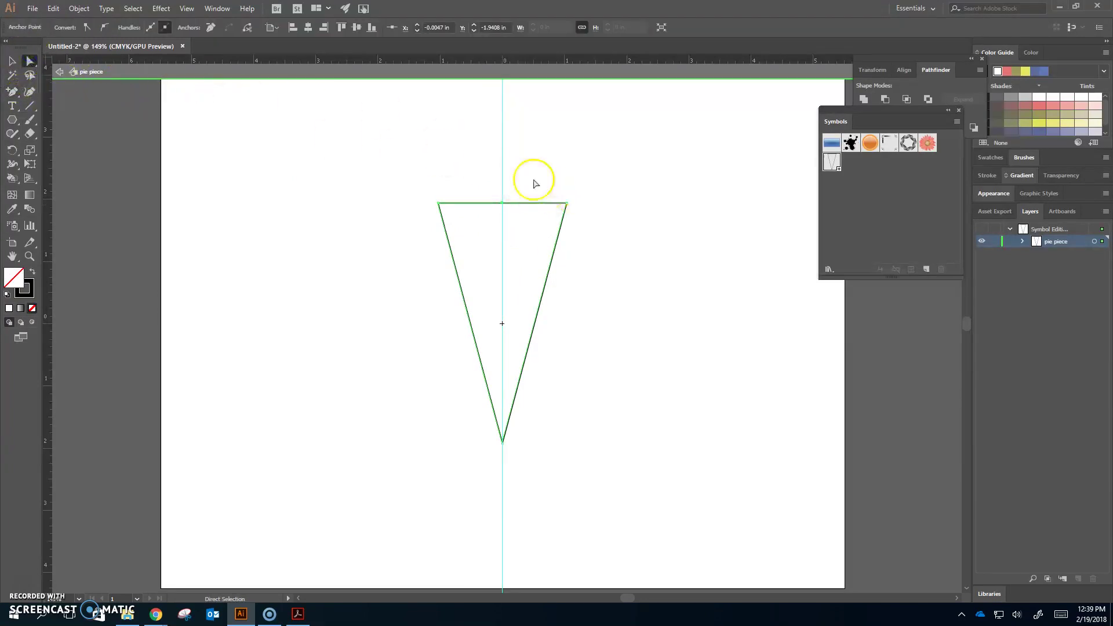
click(531, 181)
drag(502, 207, 502, 172)
click(11, 62)
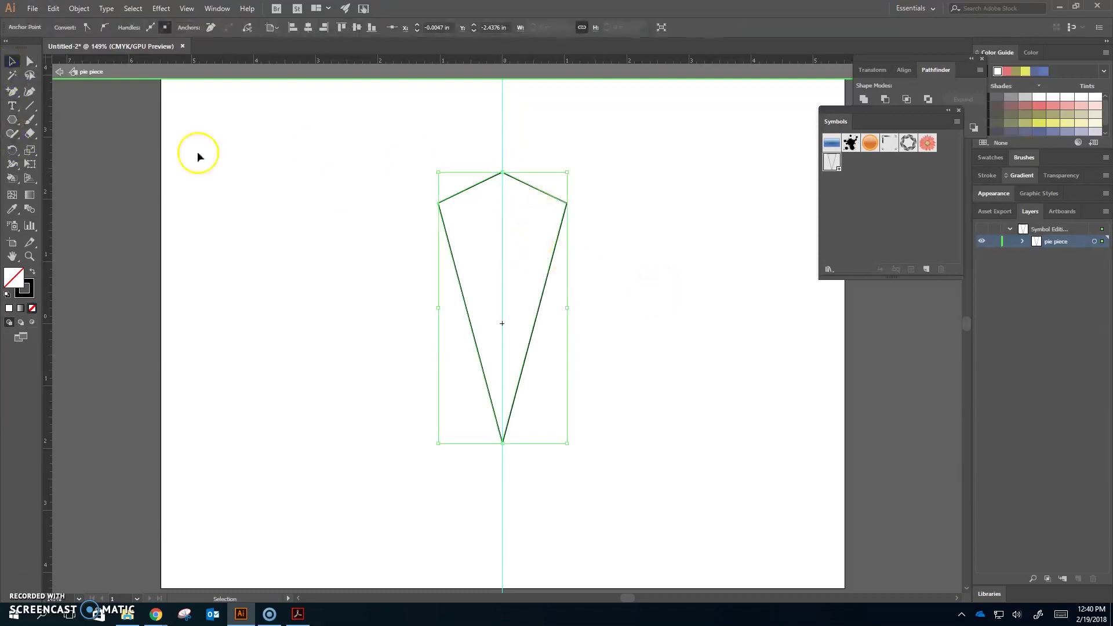
click(59, 71)
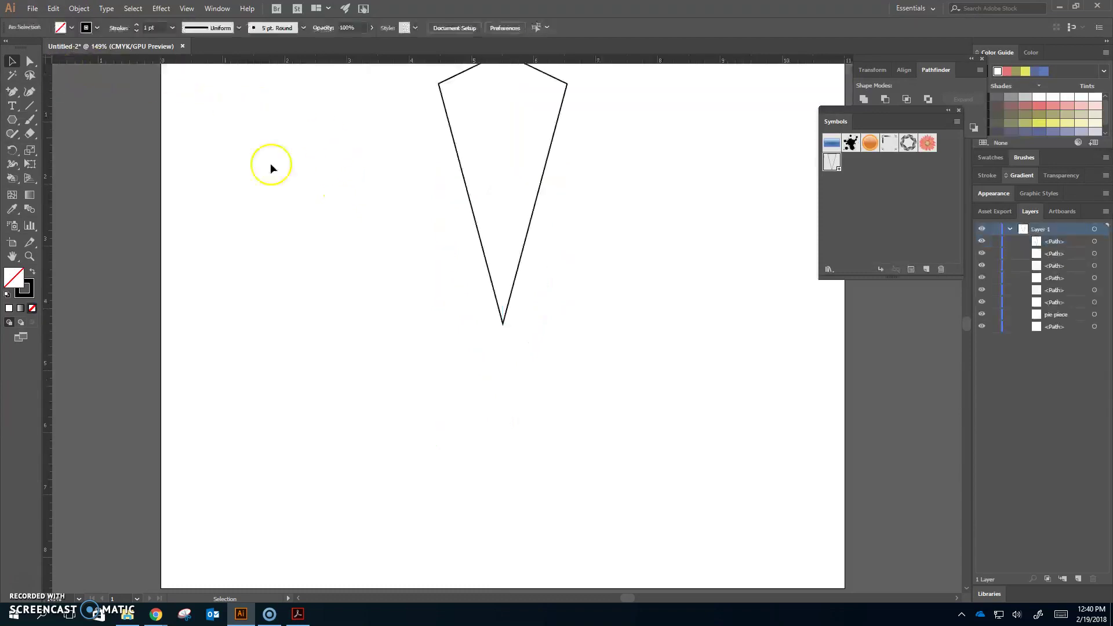
scroll(238, 89, up, 2)
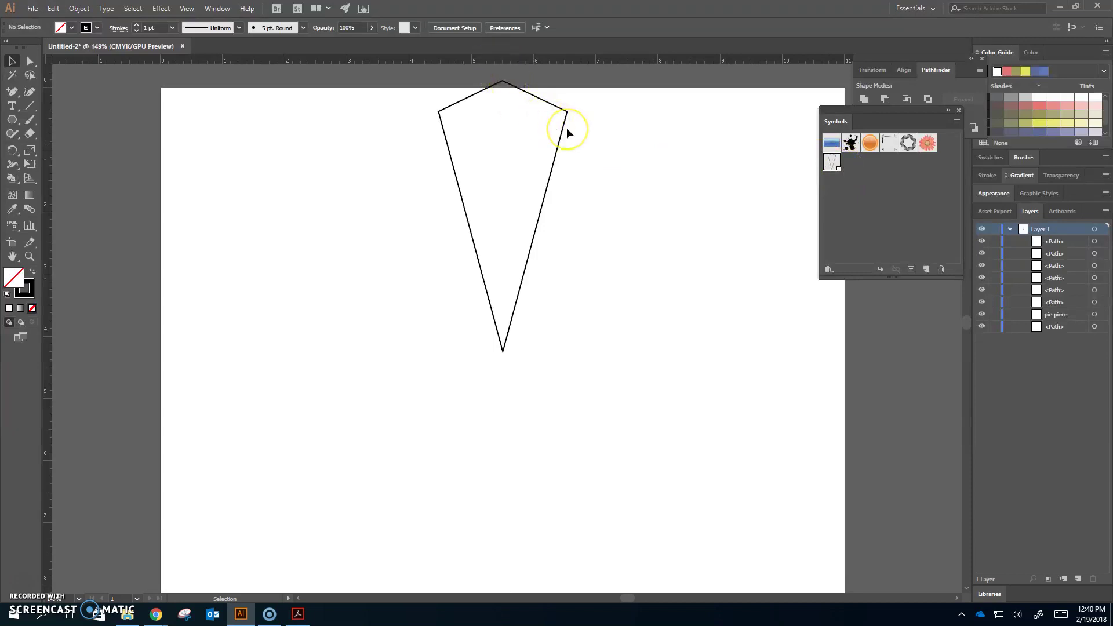
click(866, 145)
click(1031, 219)
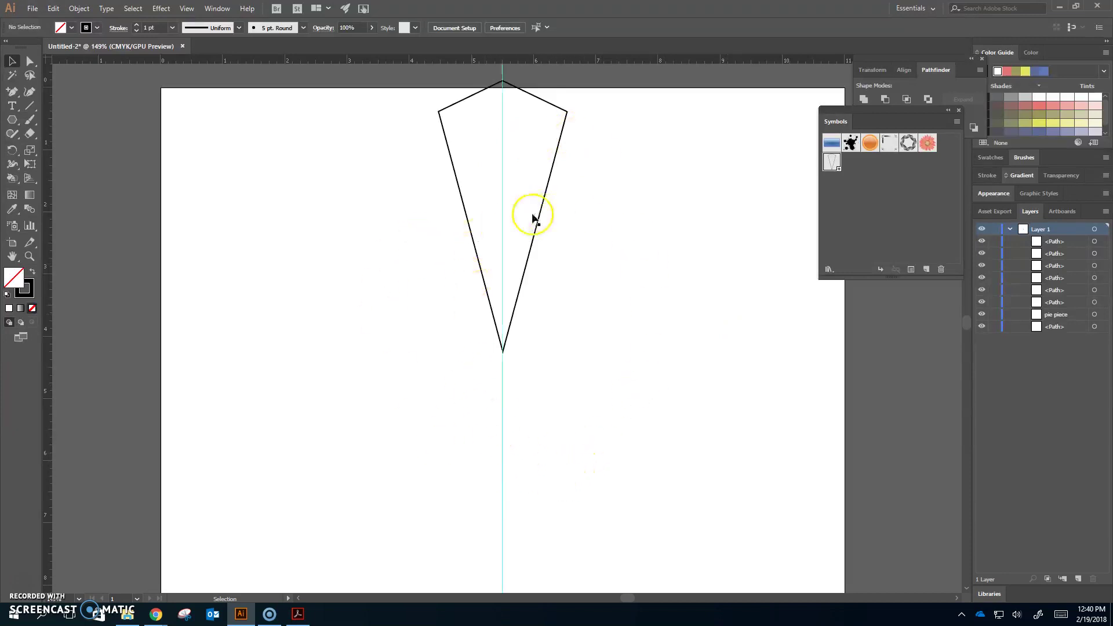
click(505, 214)
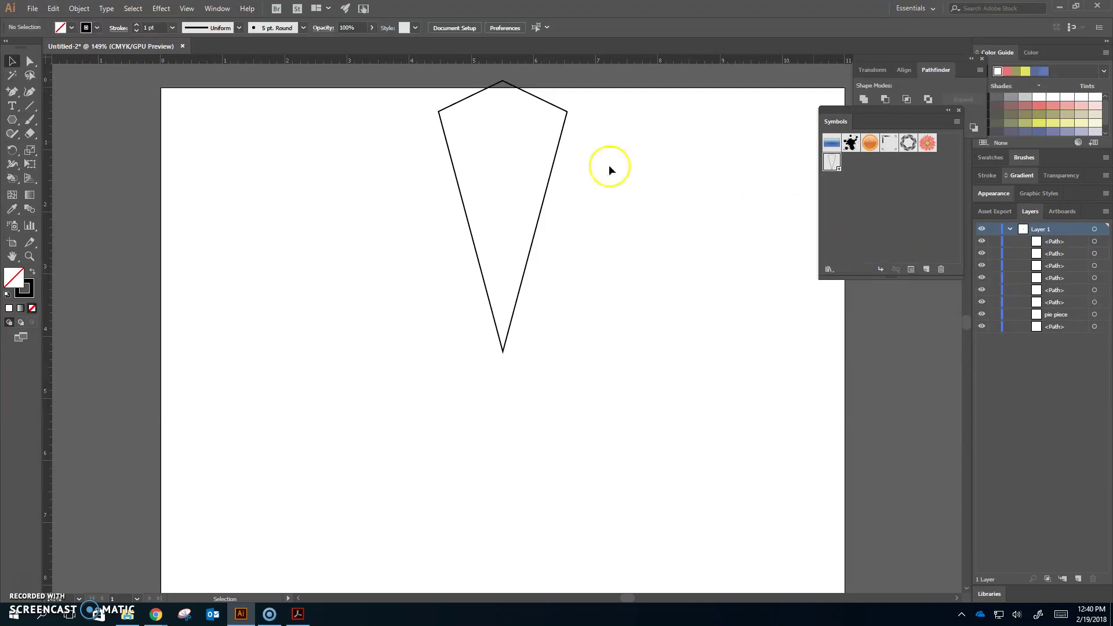
- Rotate a copy of the pie piece counterclockwise about its bottom tip so that it adjoins the original's left edge
click(10, 151)
key(ctrl+equal)
key(ctrl+equal)
click(503, 218)
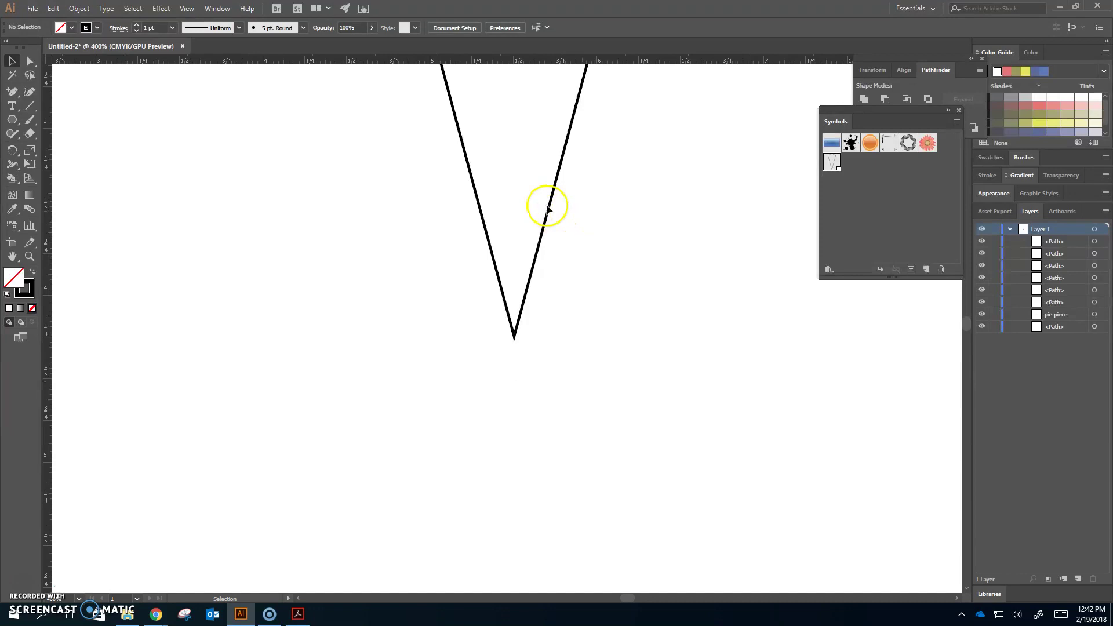
click(546, 207)
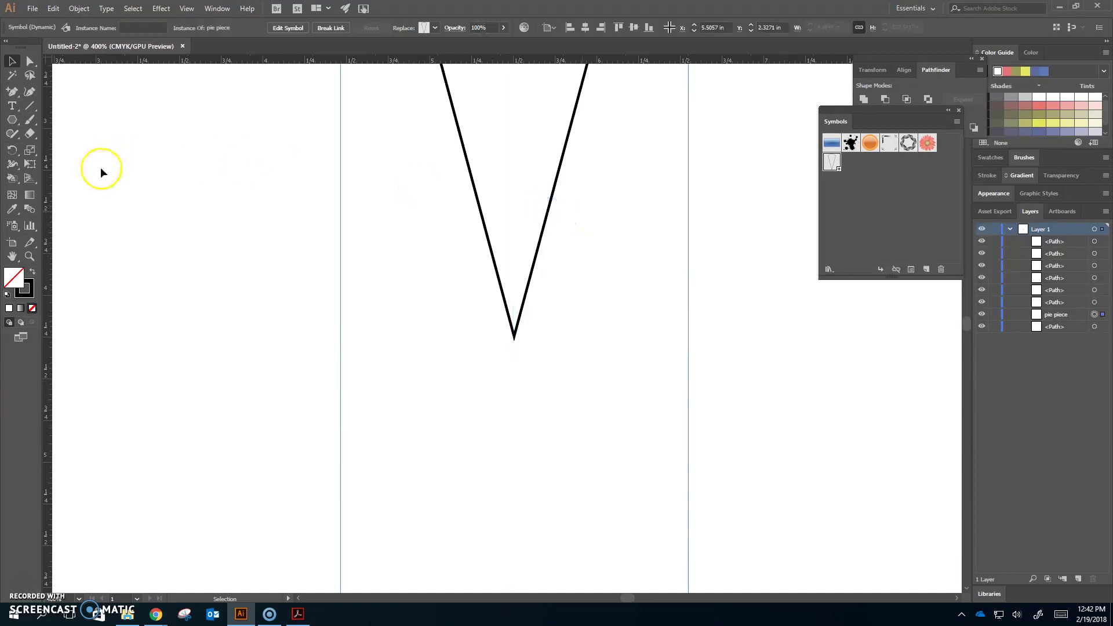
click(12, 150)
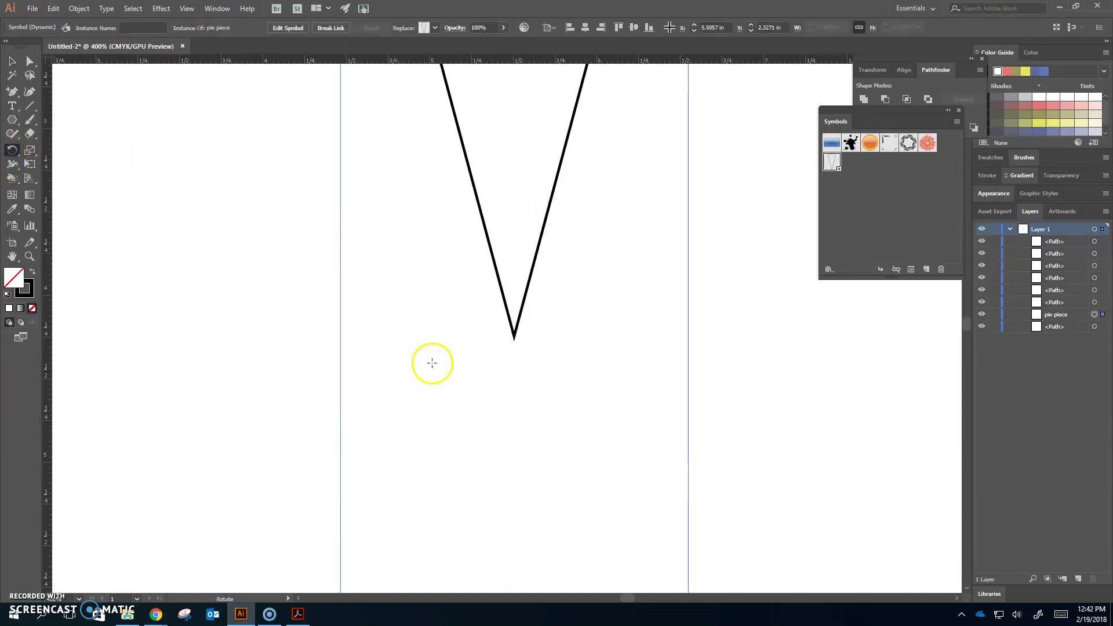
alt+click(514, 337)
click(46, 125)
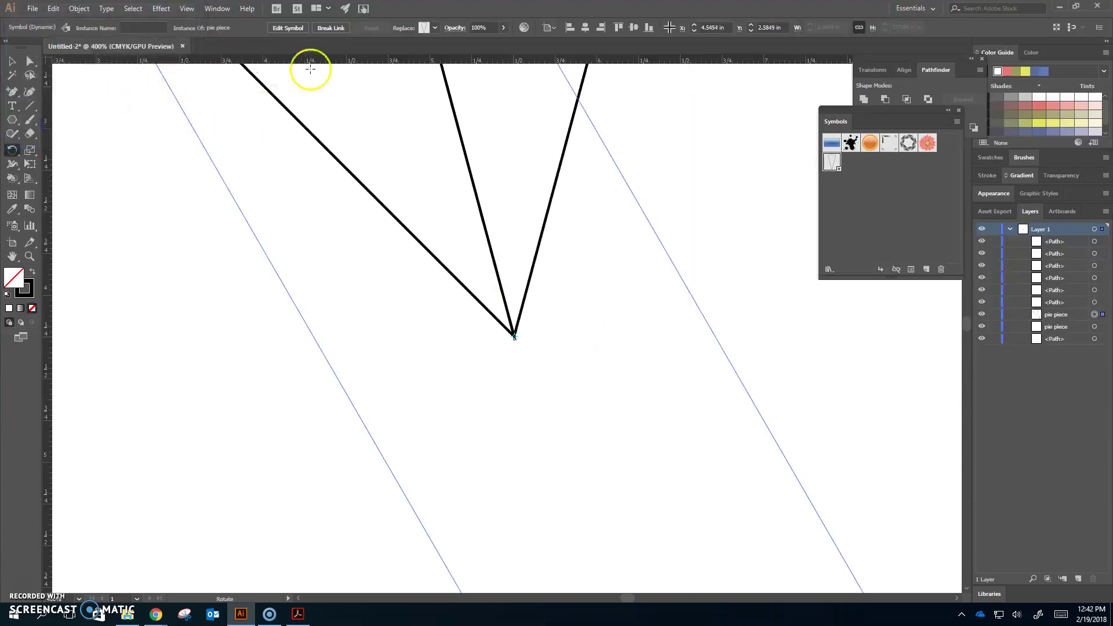
- Repeat the rotated copy ten times to complete a full ring of 12 pie pieces, and deselect everything
key(v)
key(r)
key(v)
key(ctrl+d)
key(ctrl+d)
key(ctrl+d)
key(ctrl+d)
key(ctrl+d)
key(ctrl+d)
key(ctrl+d)
key(ctrl+d)
key(ctrl+d)
key(ctrl+d)
key(r)
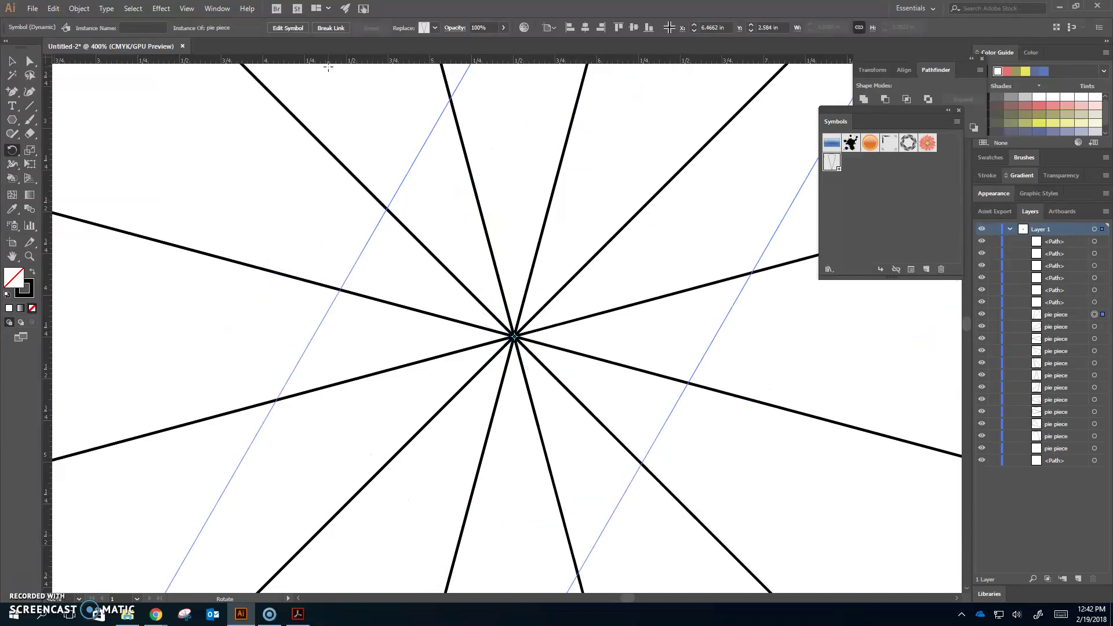
key(ctrl+0)
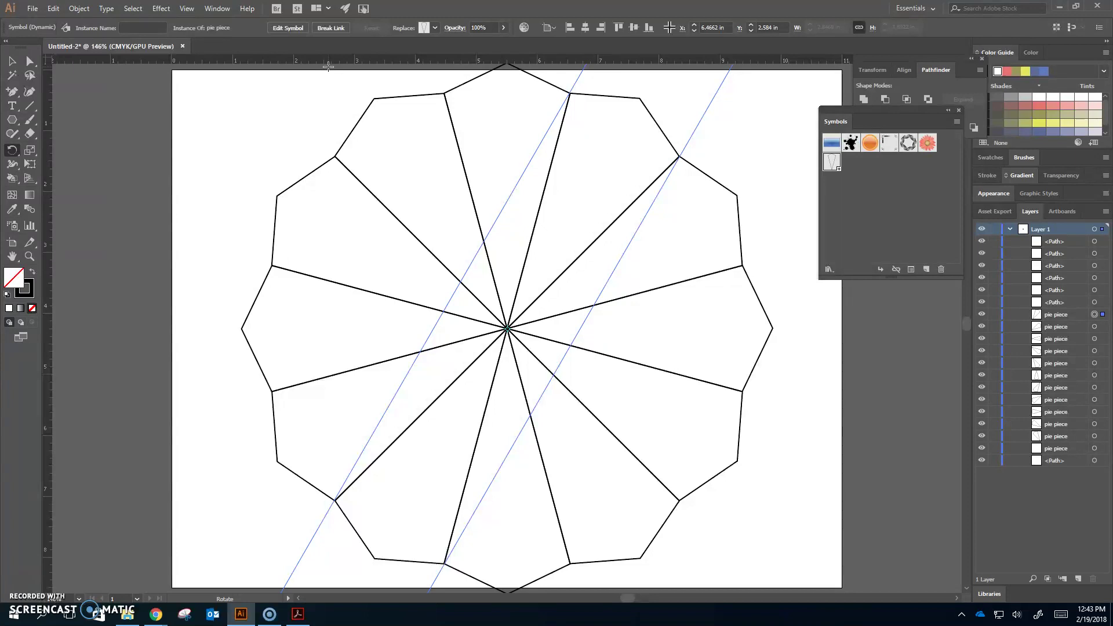
click(12, 60)
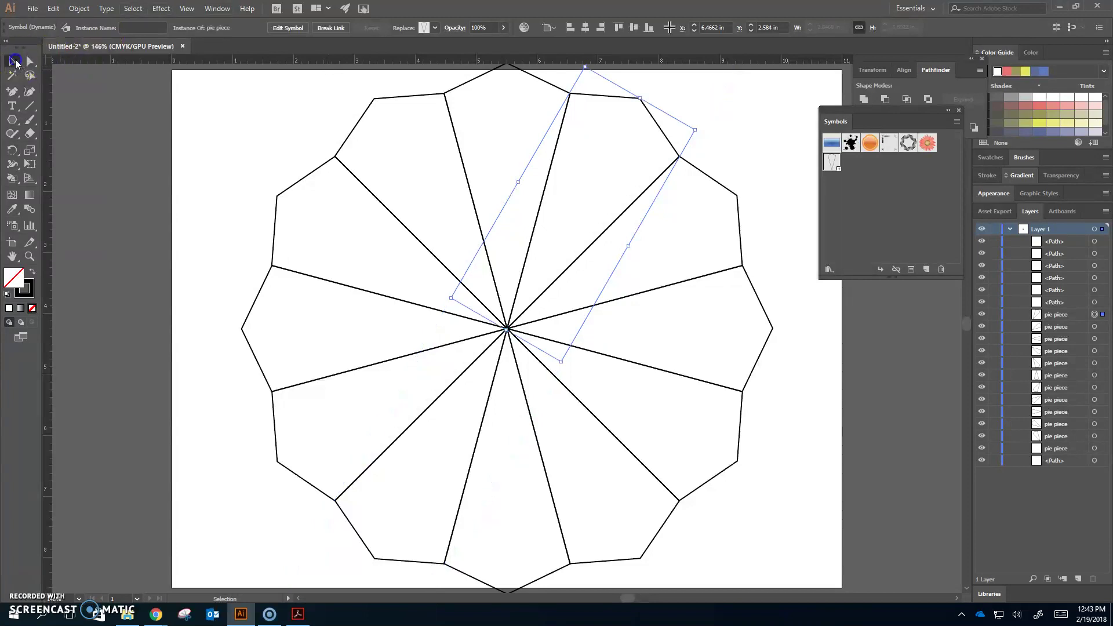
click(191, 141)
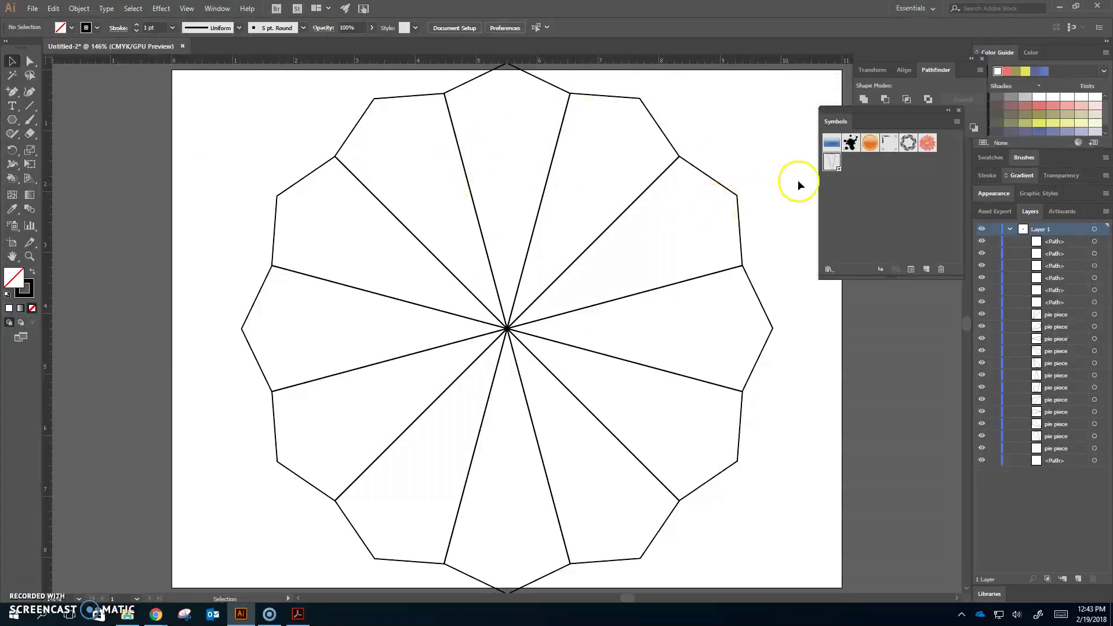
- Open the pie piece symbol from the symbol library for editing
double_click(832, 162)
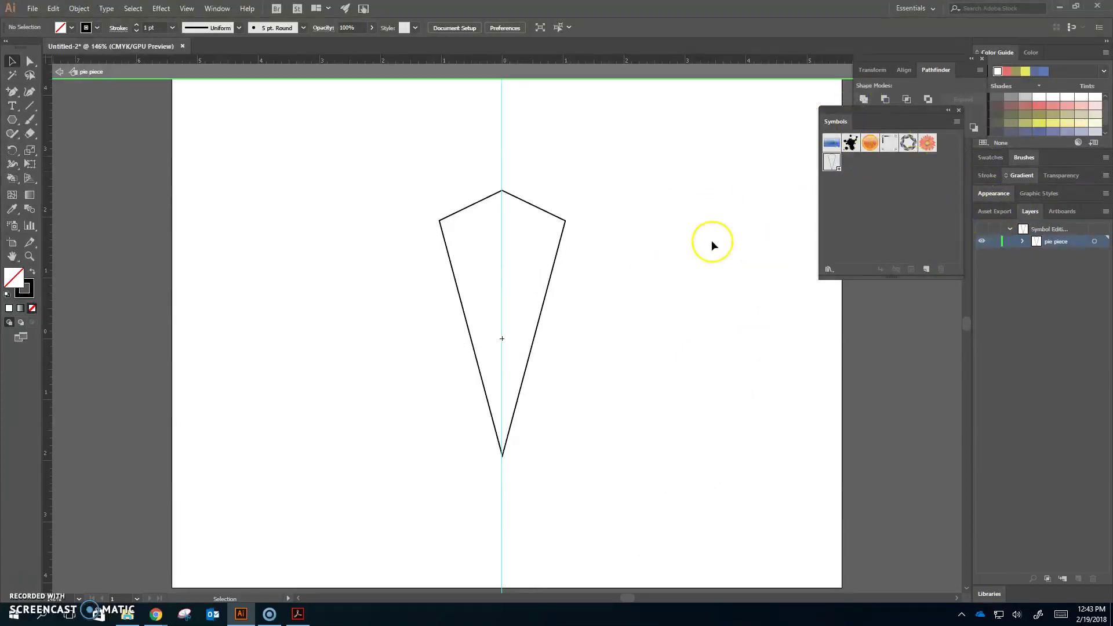
key(a)
key(ctrl+equal)
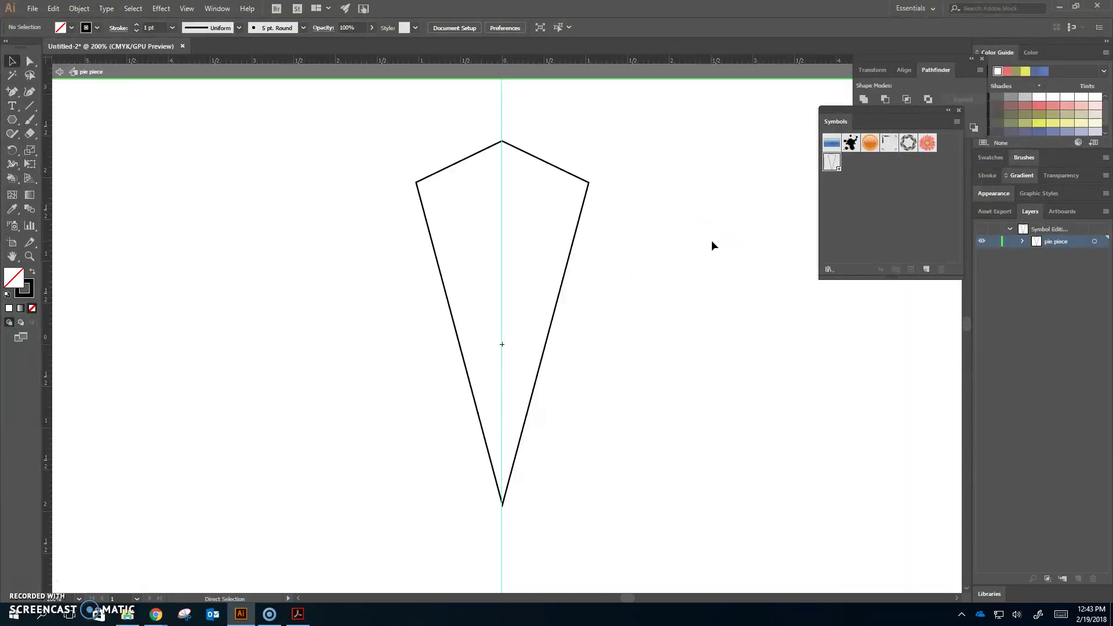
key(ctrl+equal)
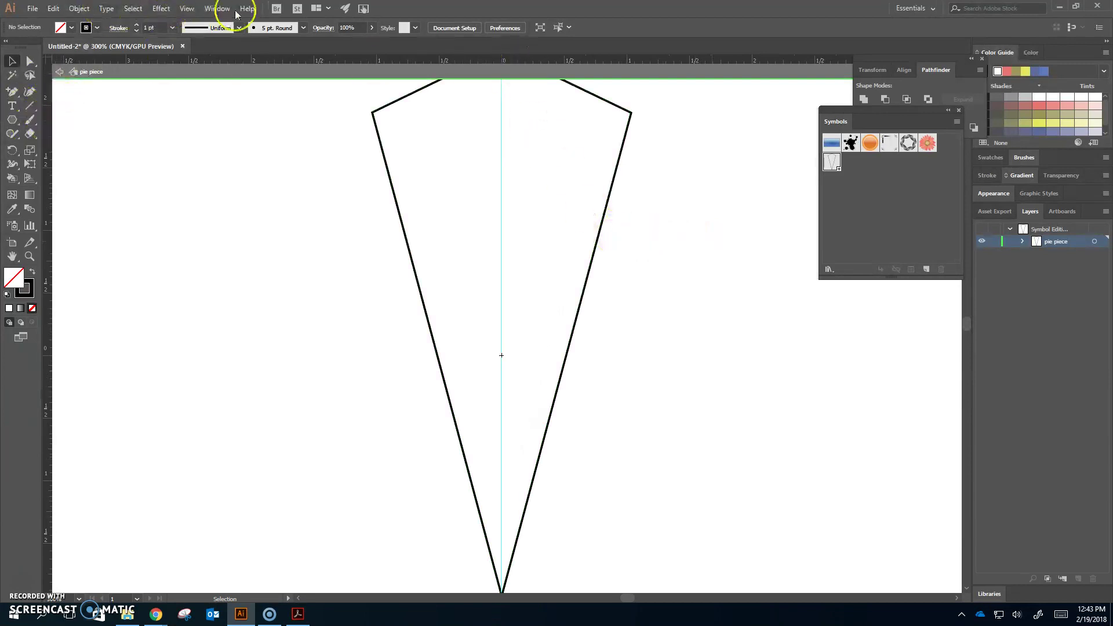
click(182, 9)
mouse_move(251, 268)
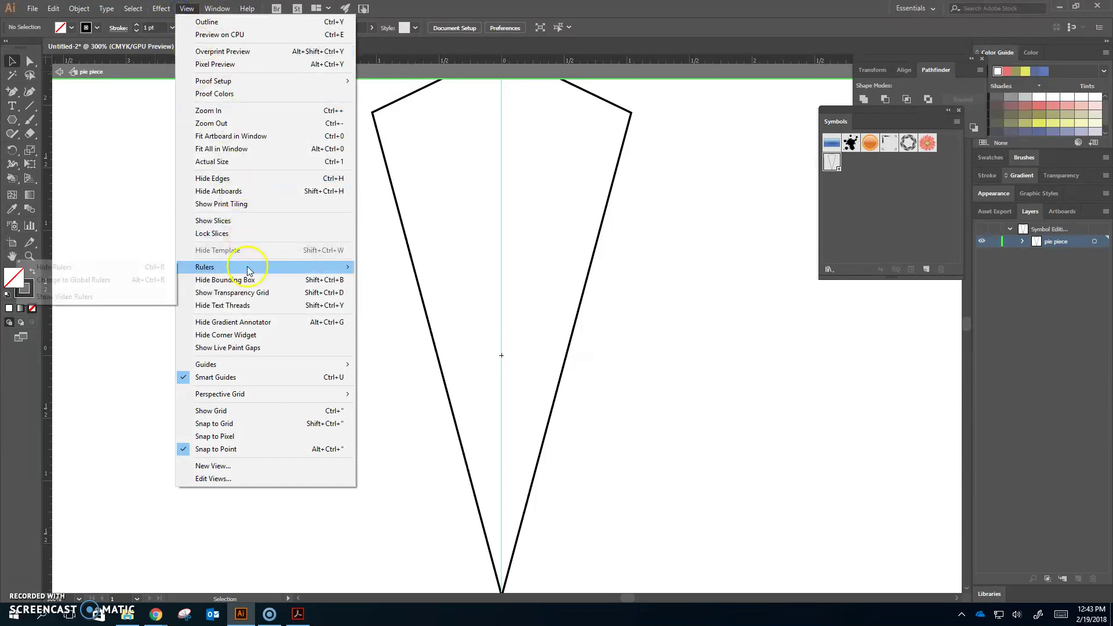
click(191, 8)
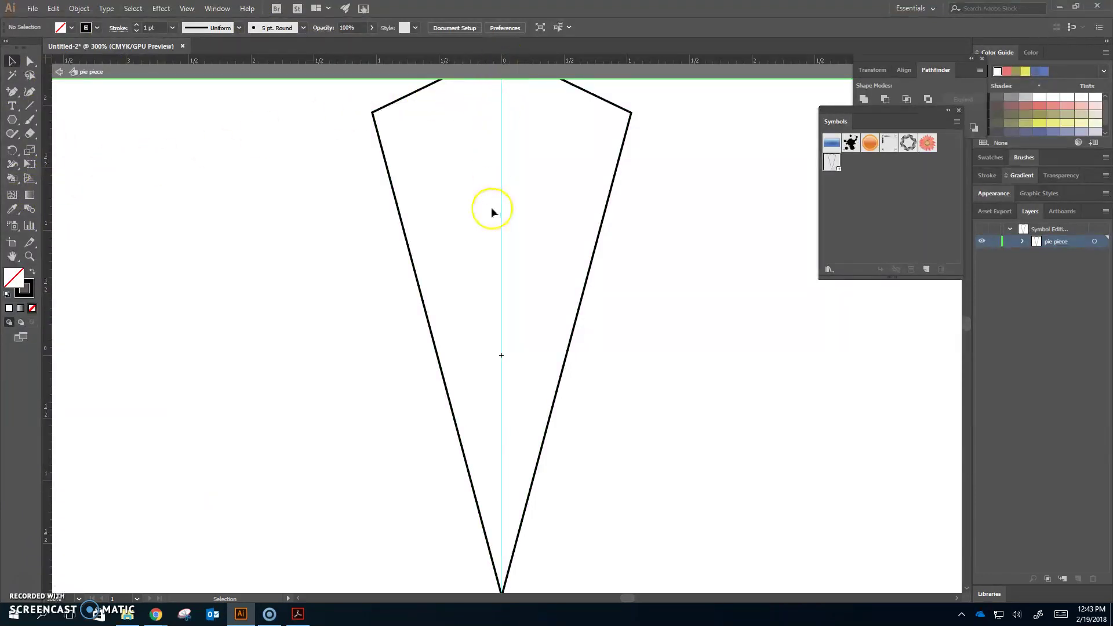
scroll(505, 135, up, 3)
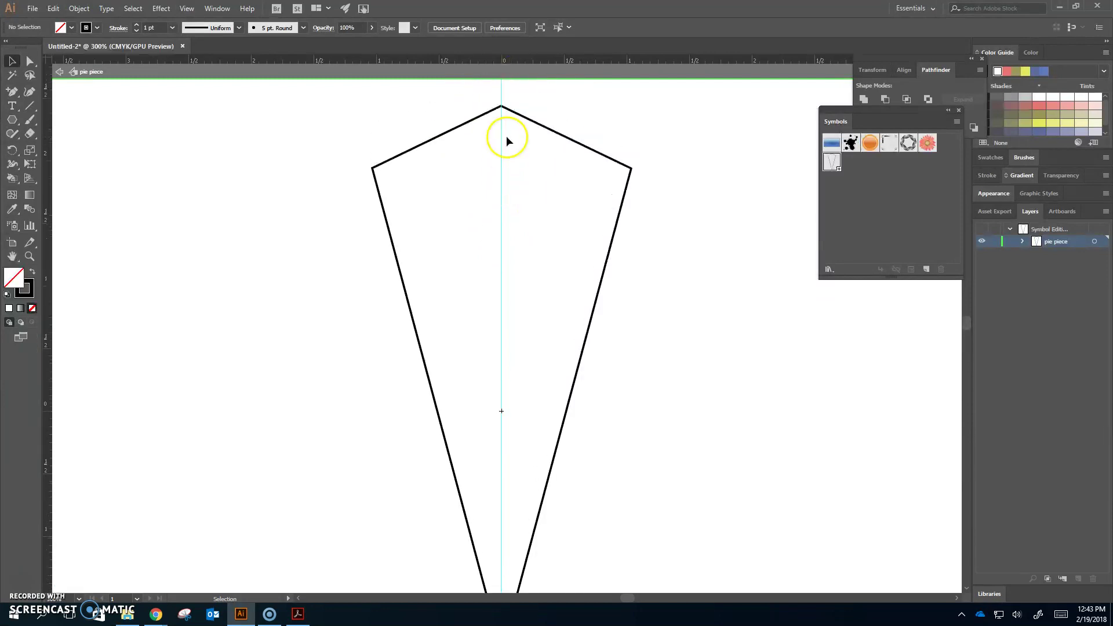
scroll(547, 362, down, 4)
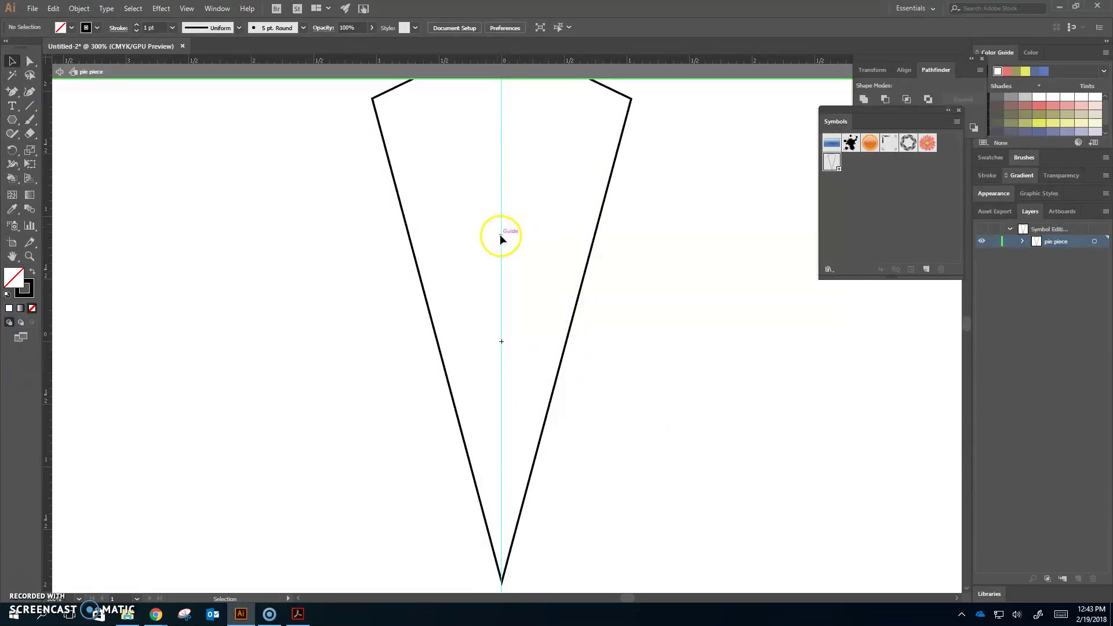
scroll(534, 155, up, 5)
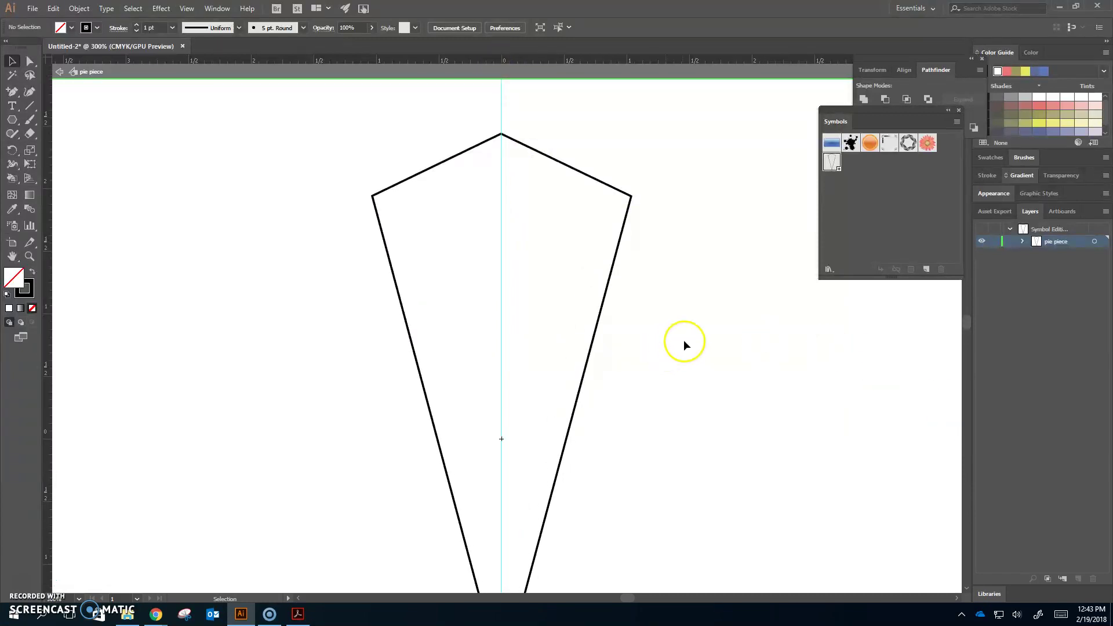
scroll(684, 345, down, 2)
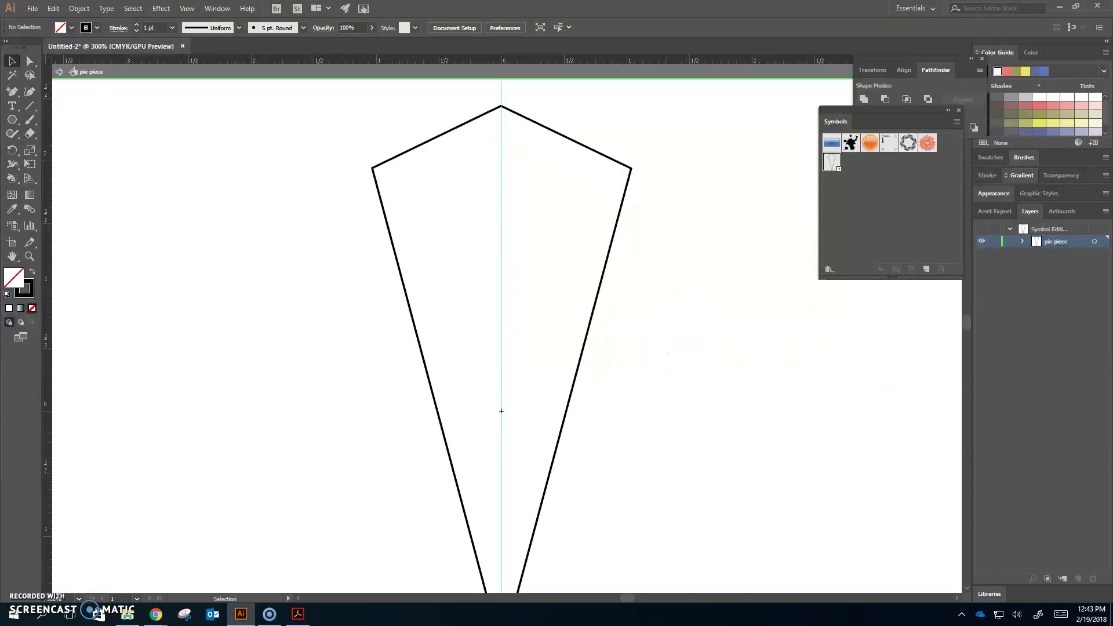
key(alt+Tab)
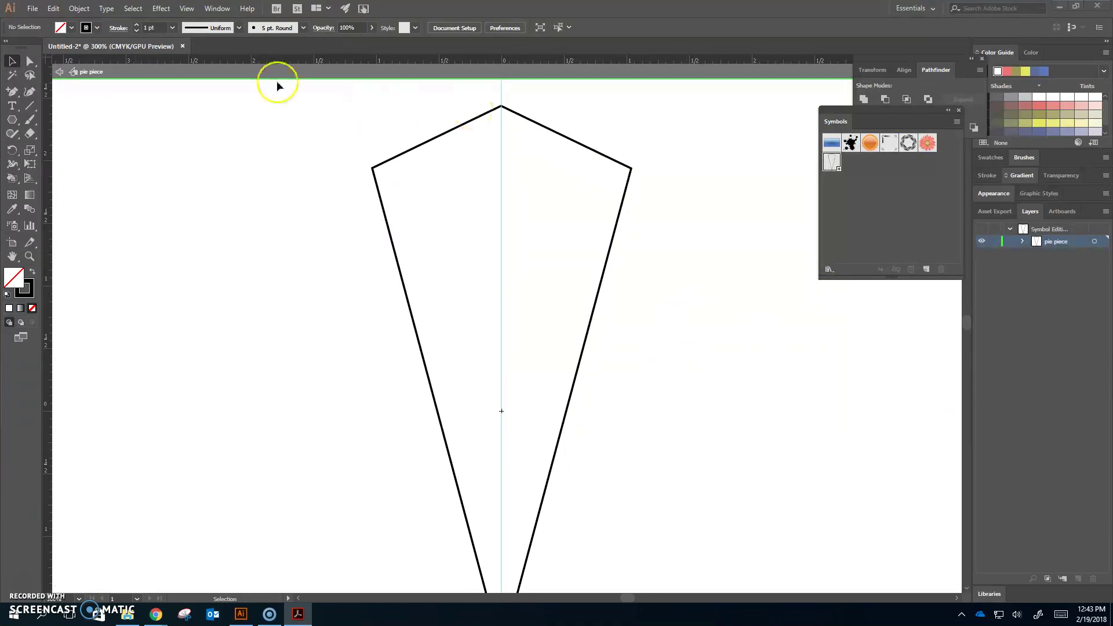
- Detach the shape tools and the pencil tools as separate floating toolbars, with the Pencil as the active drawing tool
click(28, 119)
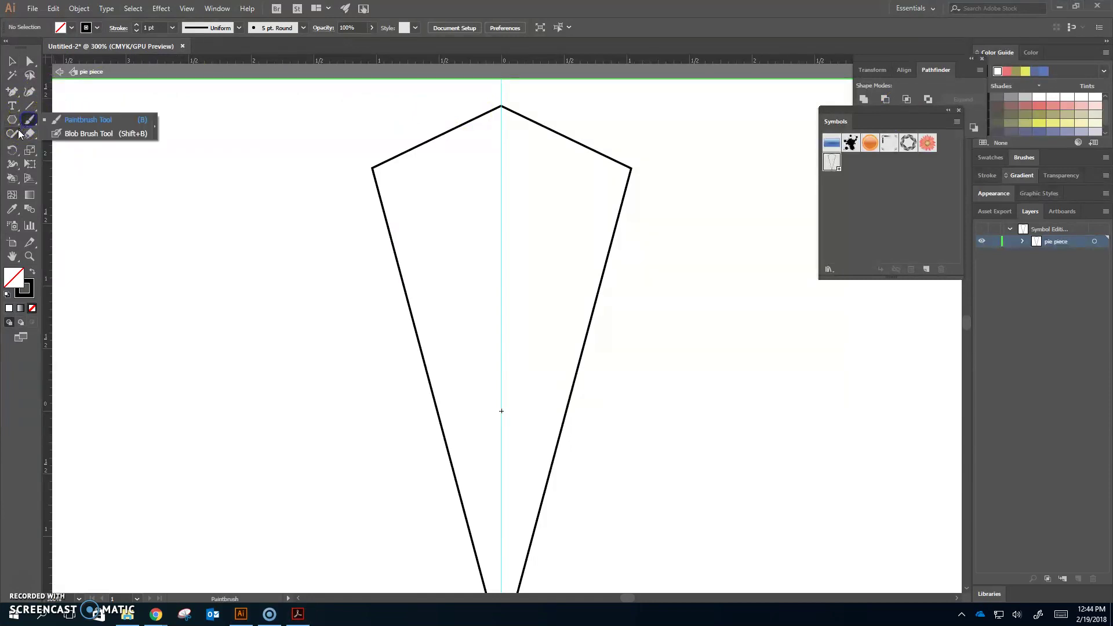
click(16, 134)
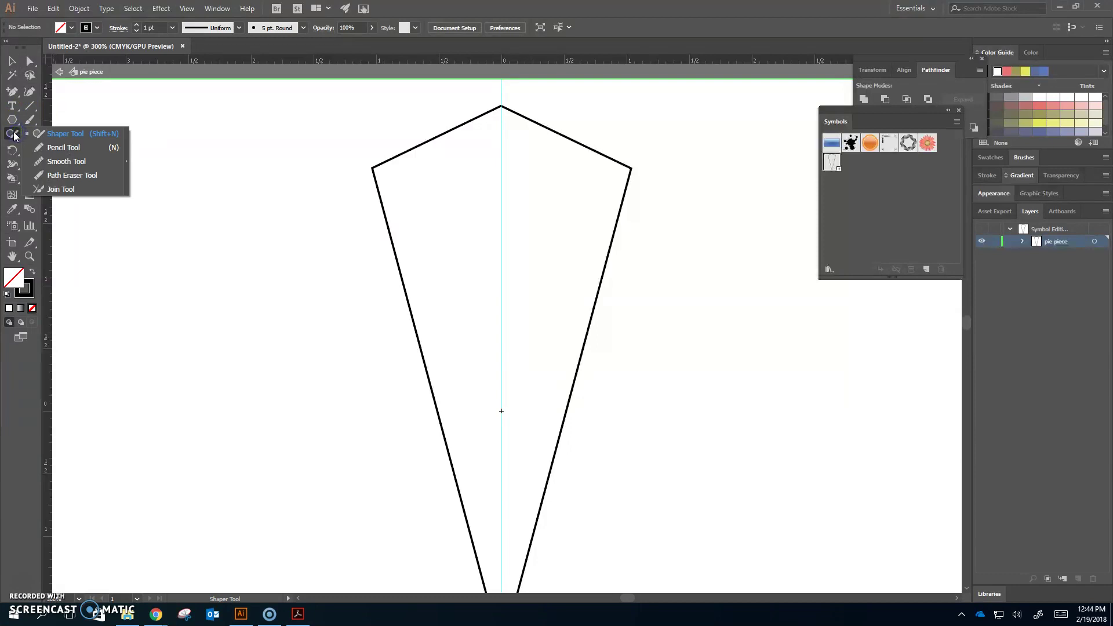
click(75, 146)
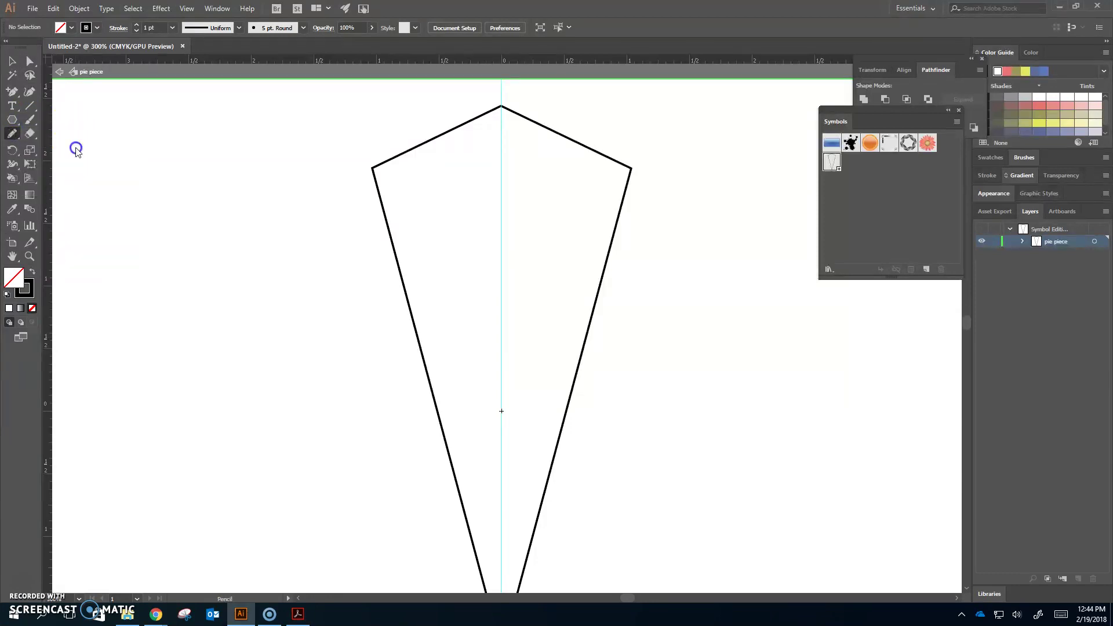
click(91, 34)
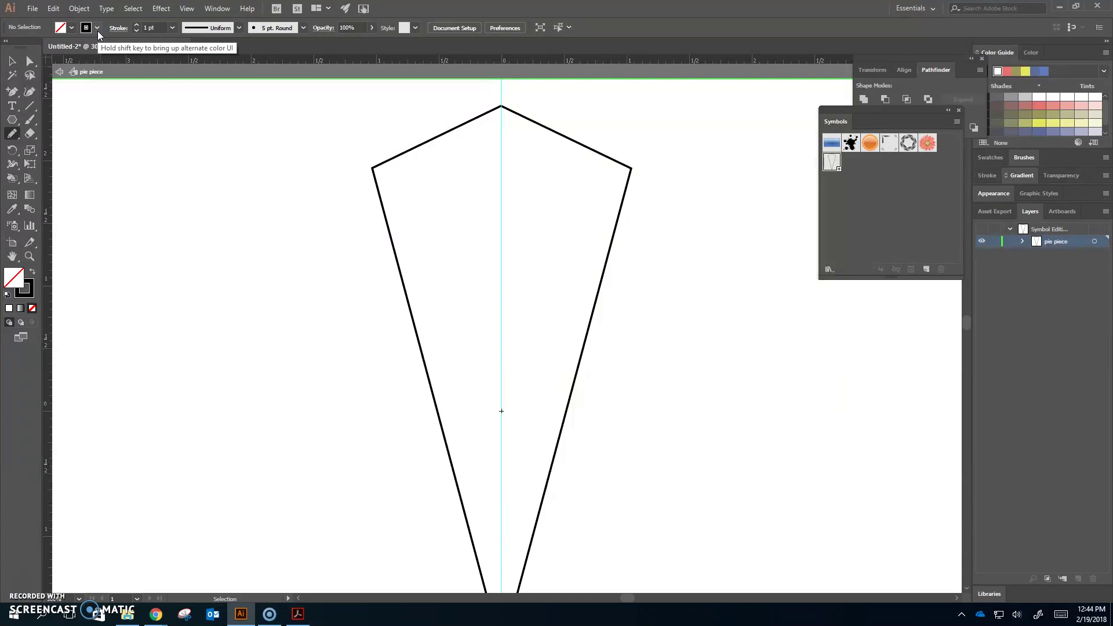
click(12, 119)
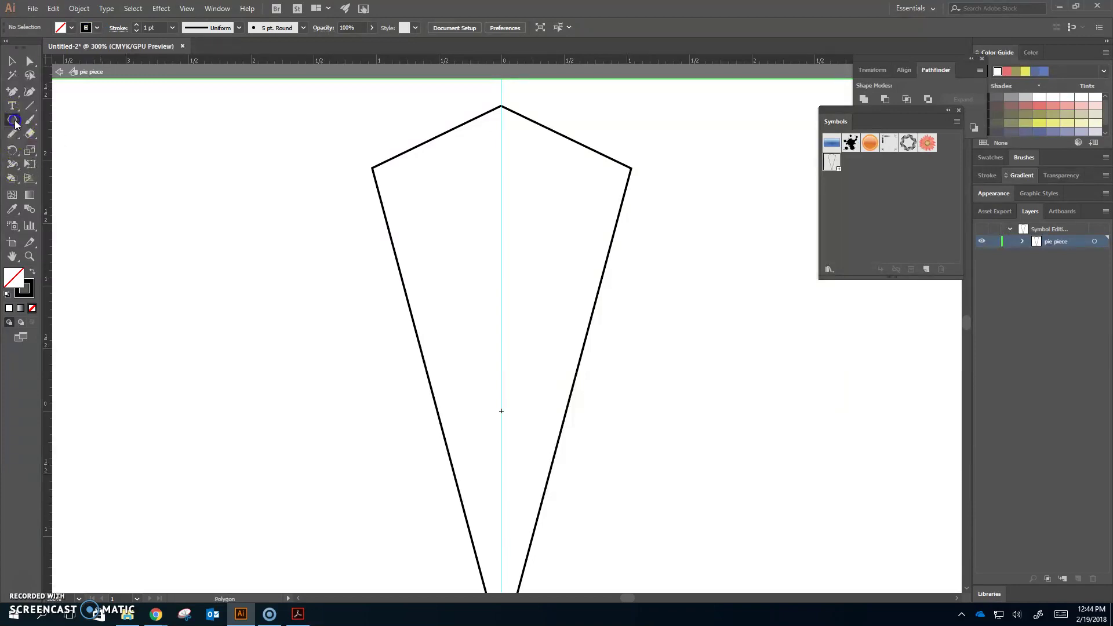
click(138, 154)
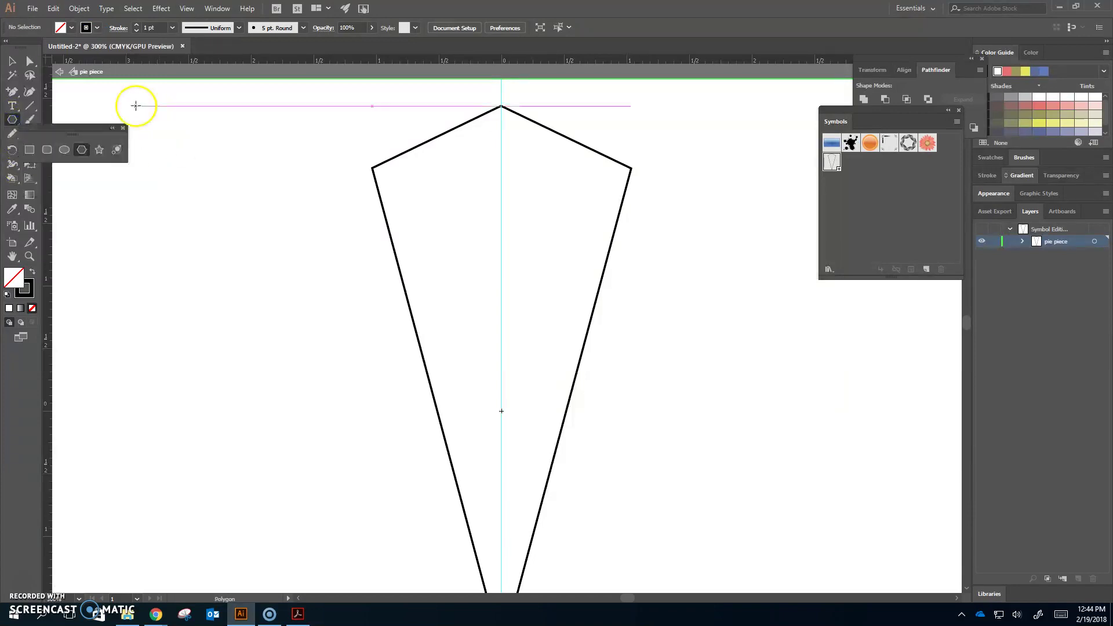
drag(60, 129, 108, 103)
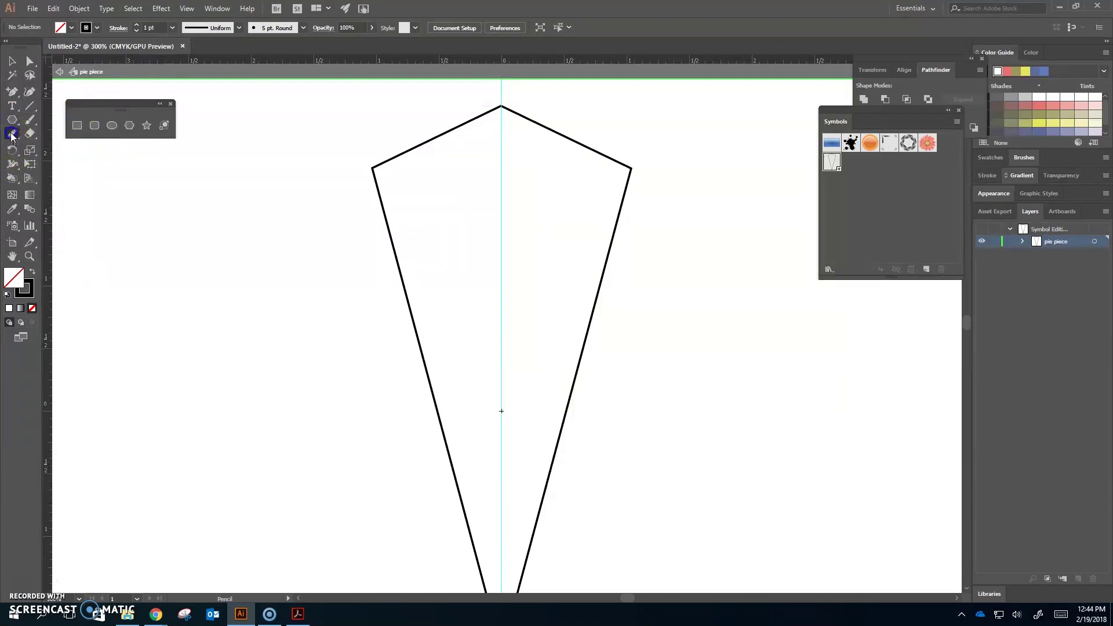
click(13, 134)
click(124, 164)
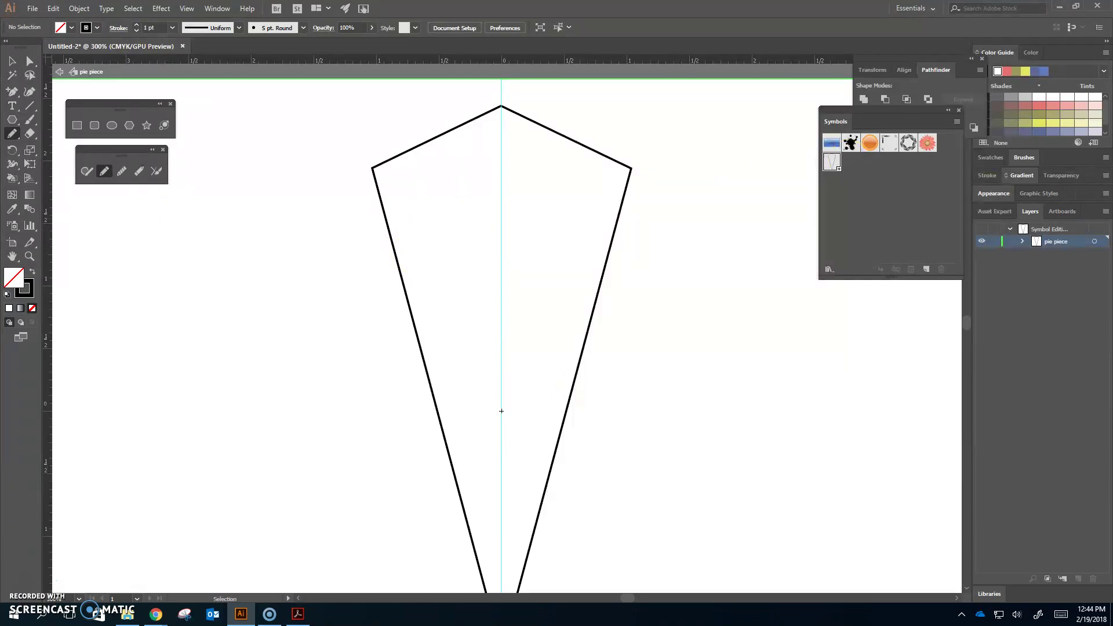
- Add a sublayer inside the pie piece and pencil three nested curves from its upper-left edge to the guide, the lowest about 0.64 in wide
click(1010, 230)
click(1062, 578)
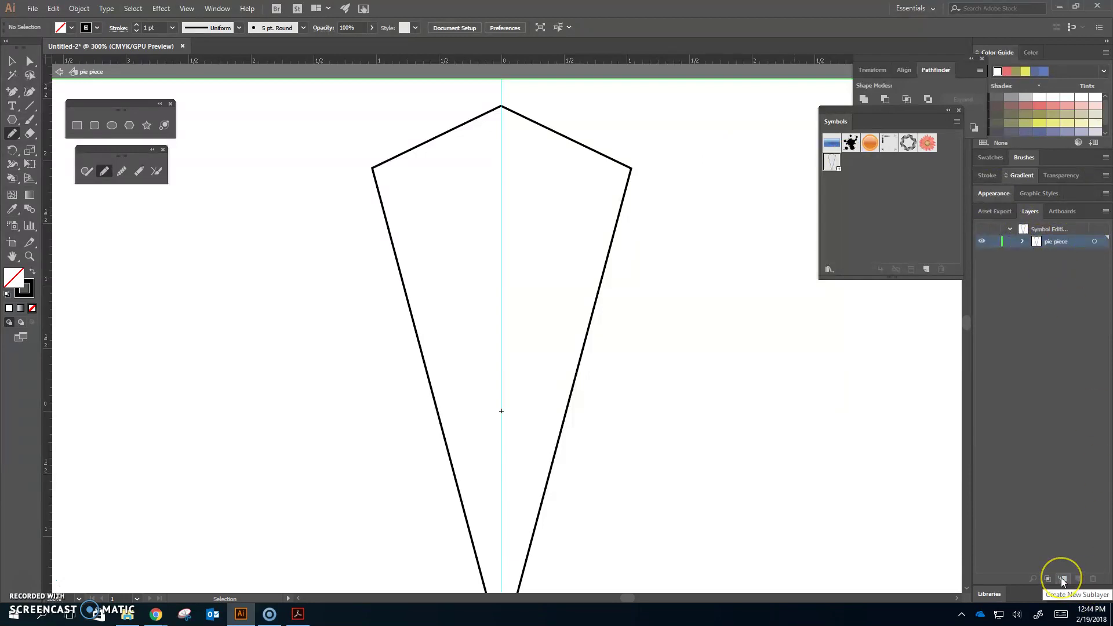
click(1062, 579)
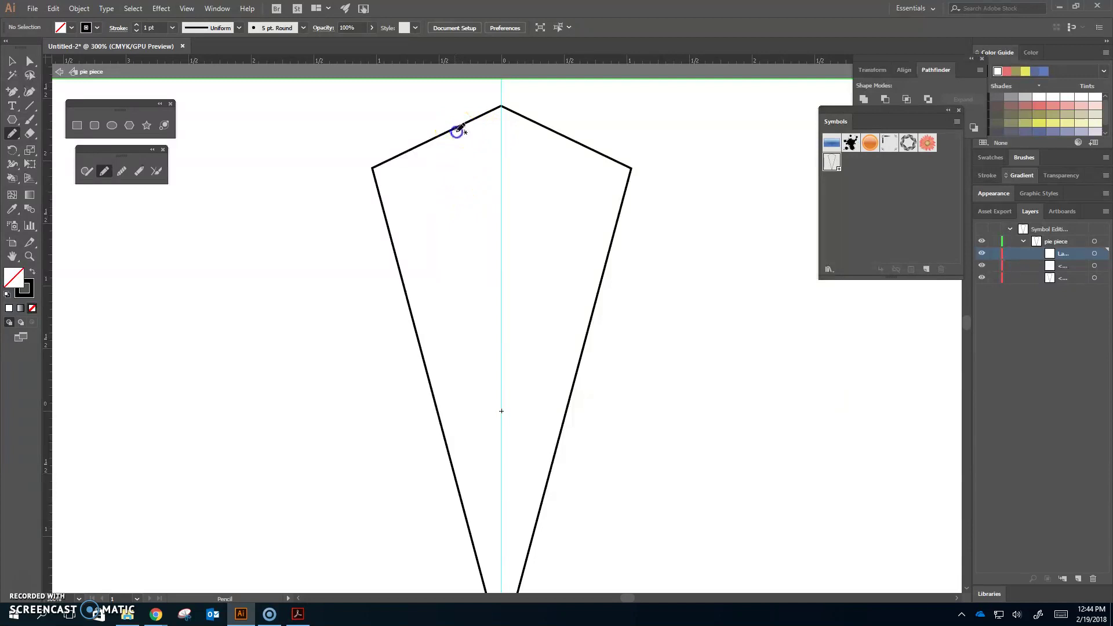
drag(501, 146, 503, 146)
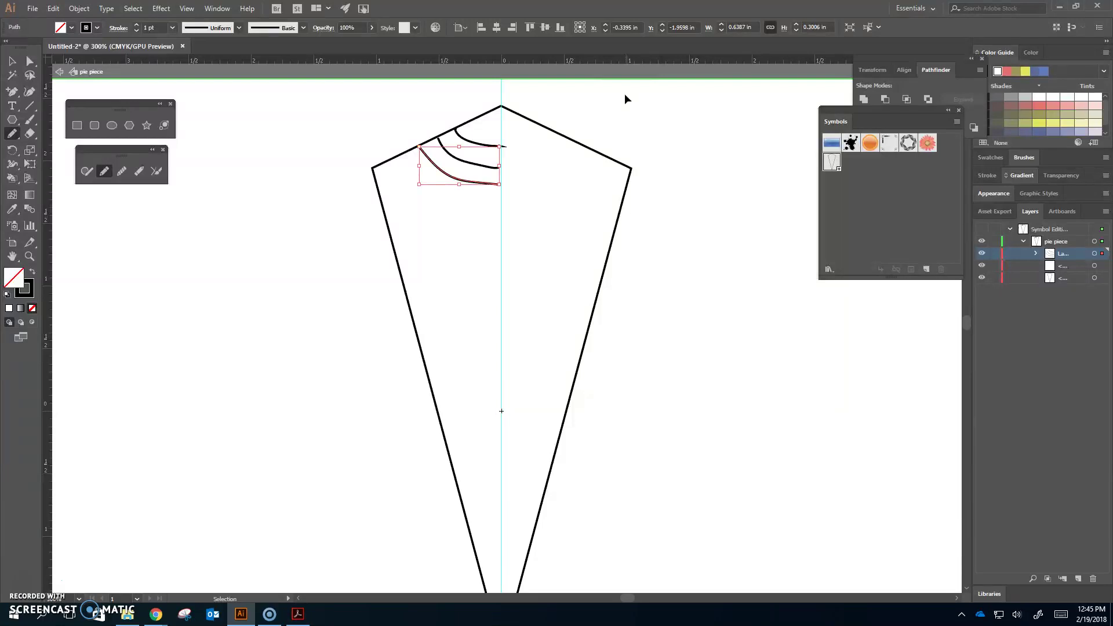
- Stretch the middle curve up to the wedge's edge and the lower two curves out to the vertical guide, and deselect them
key(ctrl+plus)
key(ctrl+plus)
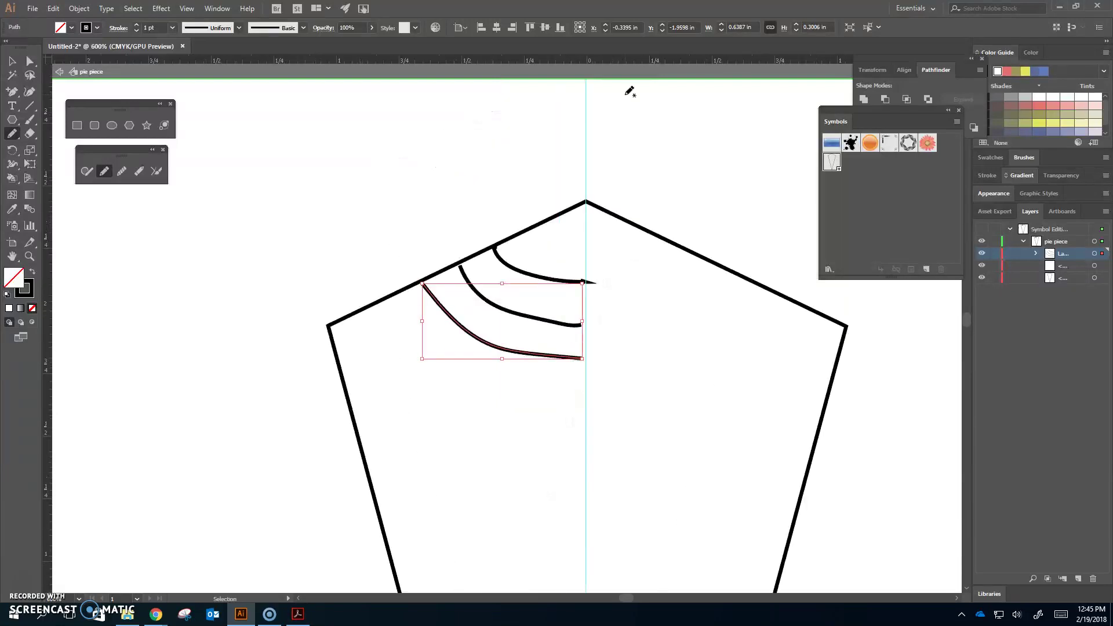
click(11, 61)
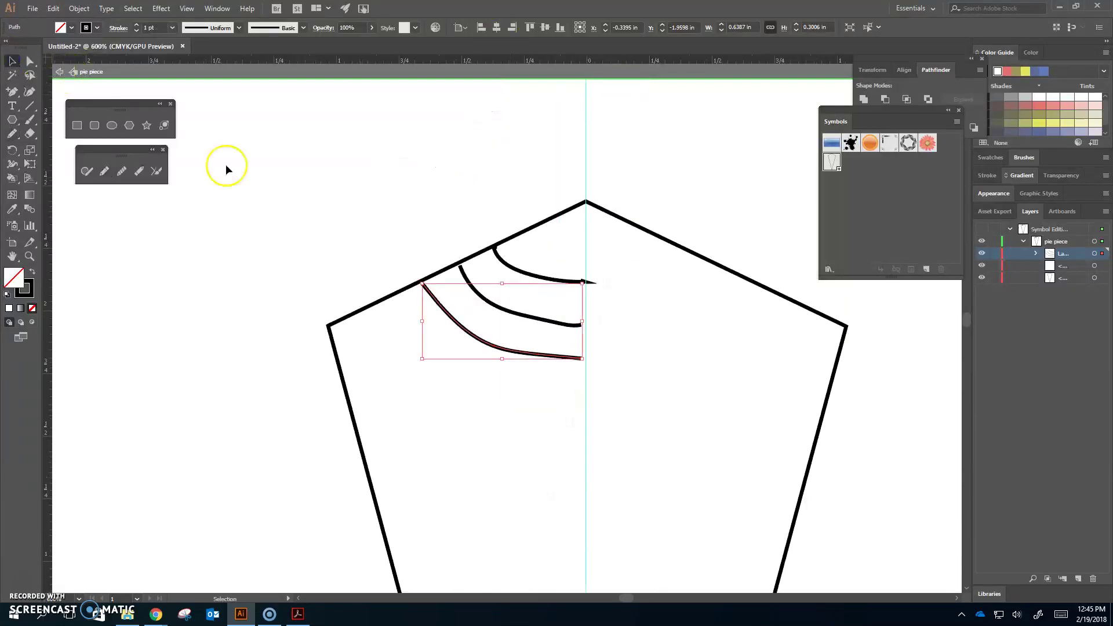
click(460, 265)
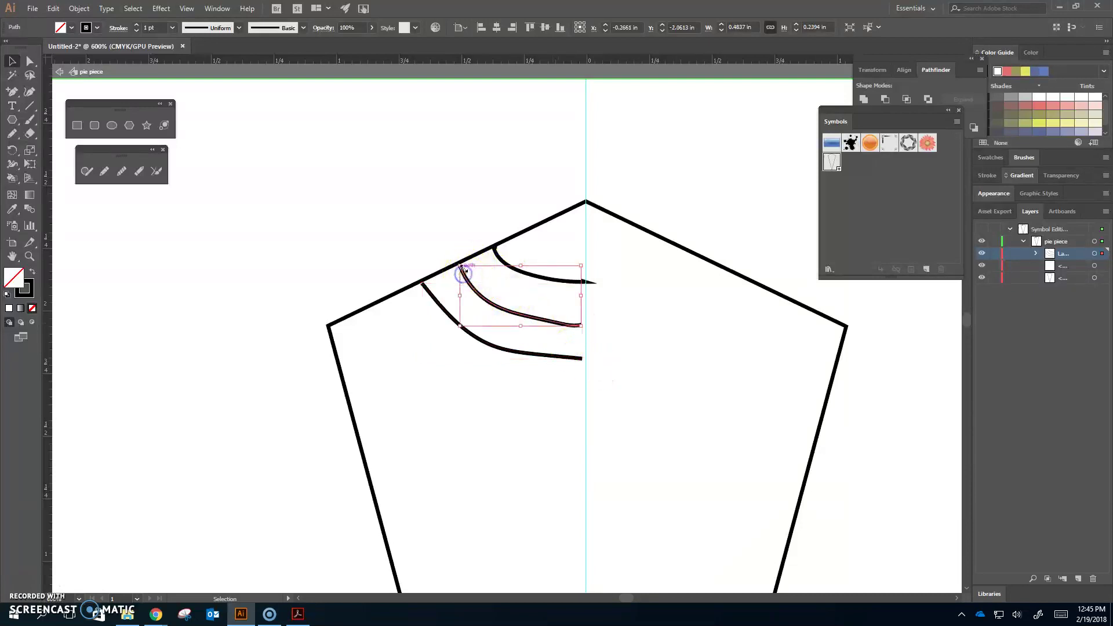
drag(460, 264, 459, 262)
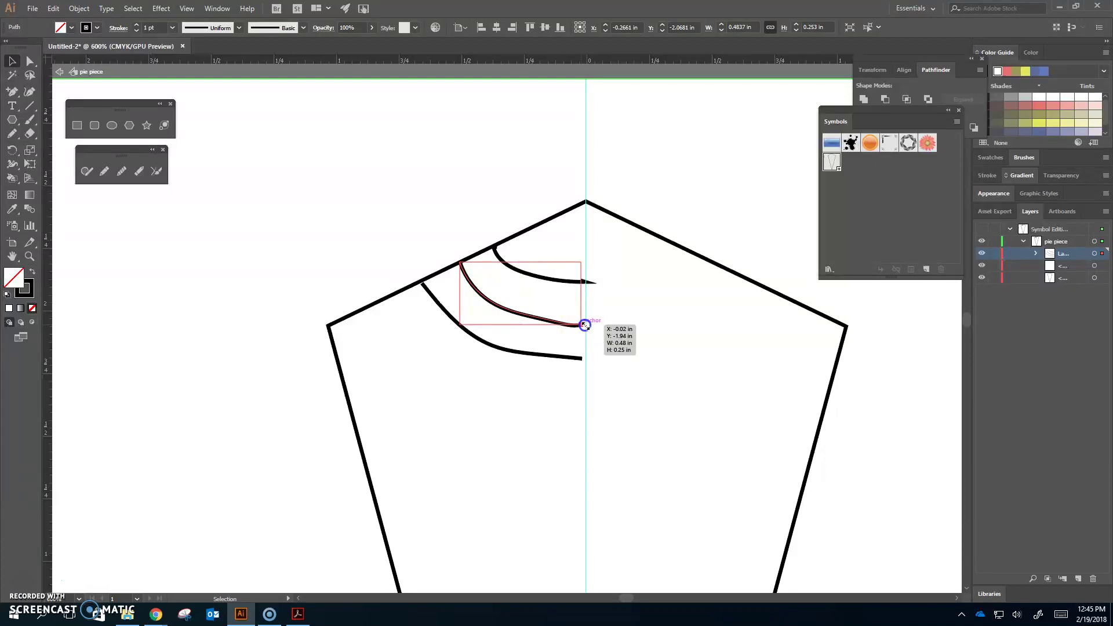
click(578, 359)
drag(576, 361, 585, 359)
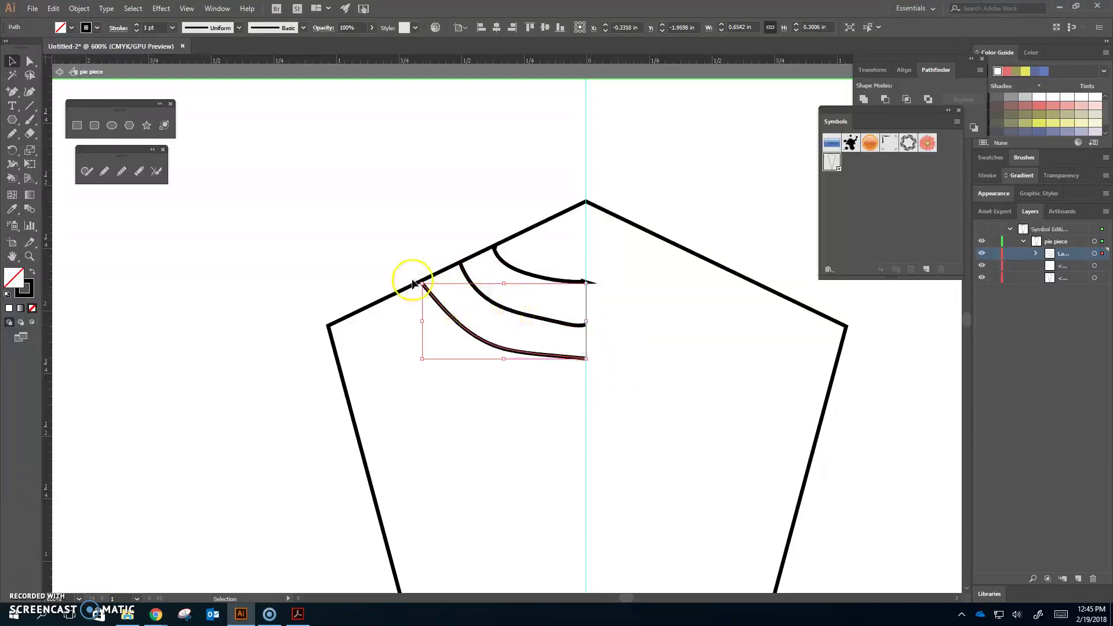
click(606, 291)
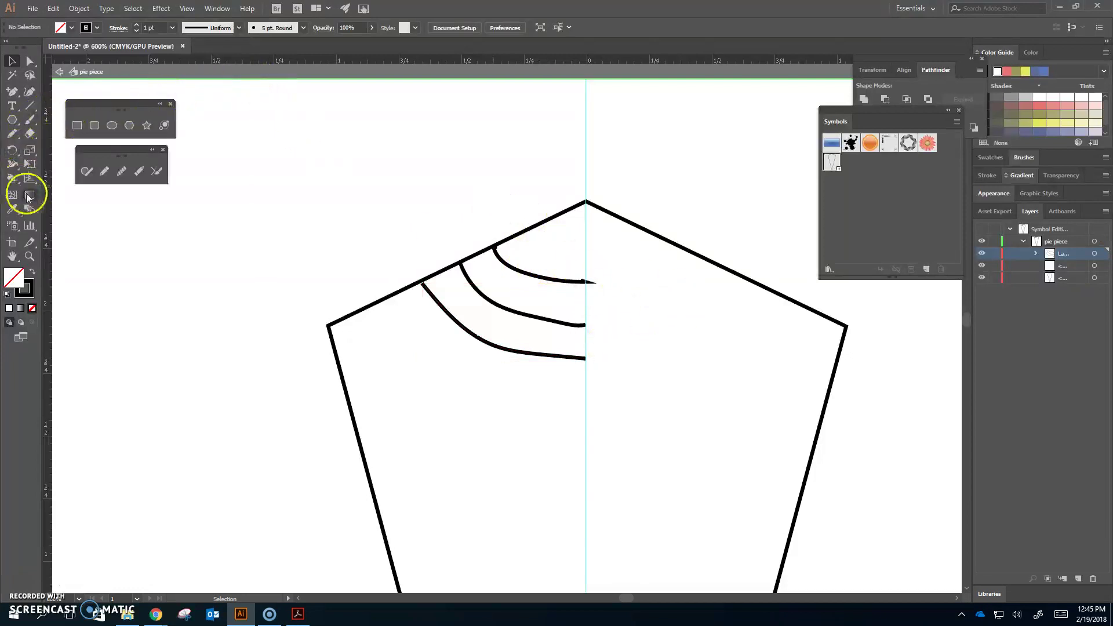
- Detach the width and distortion tools as a floating toolbar below the pencil tools, with the Width tool active
click(10, 168)
drag(10, 168, 124, 215)
drag(92, 168, 146, 198)
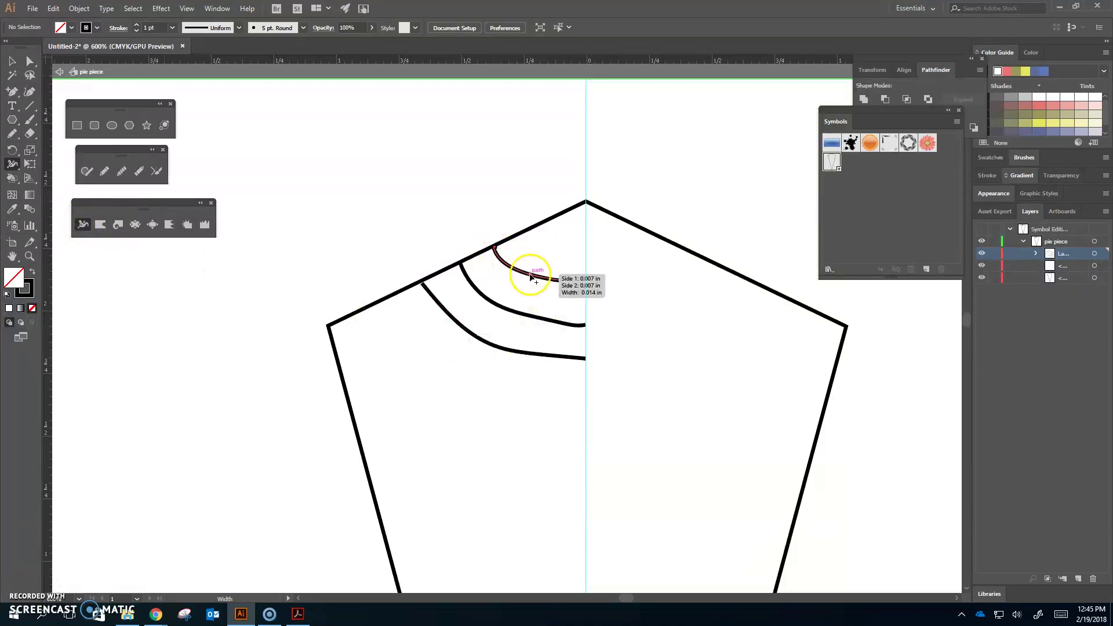
- Thicken the top curve at its middle and the second curve near both of its ends with the Width tool
drag(530, 270, 533, 267)
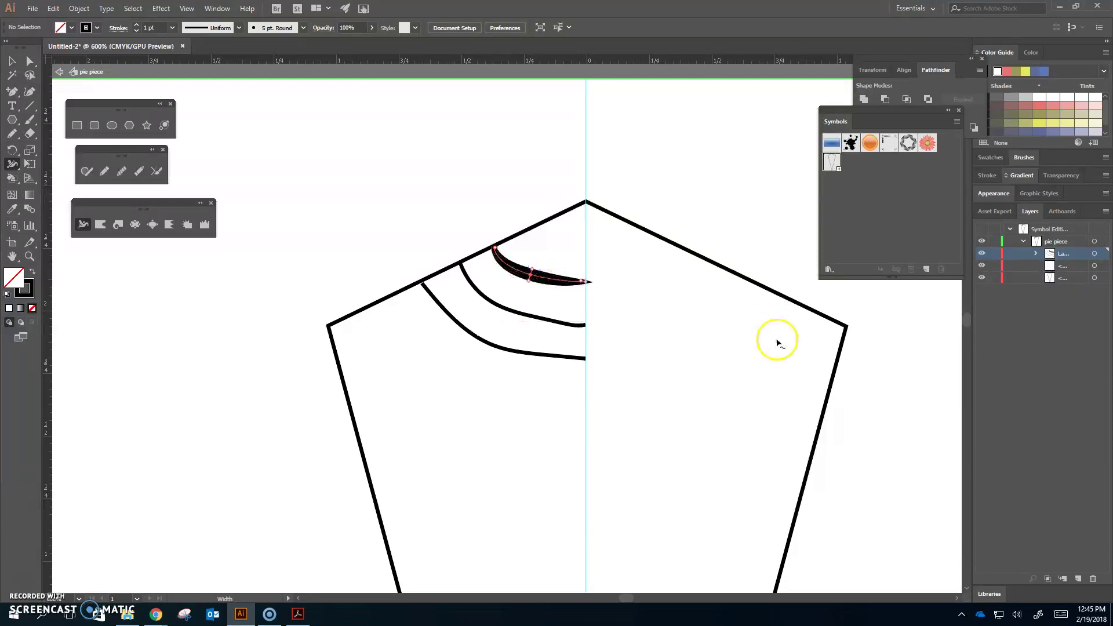
mouse_move(571, 325)
mouse_down()
mouse_move(502, 310)
mouse_move(471, 273)
mouse_up()
click(466, 277)
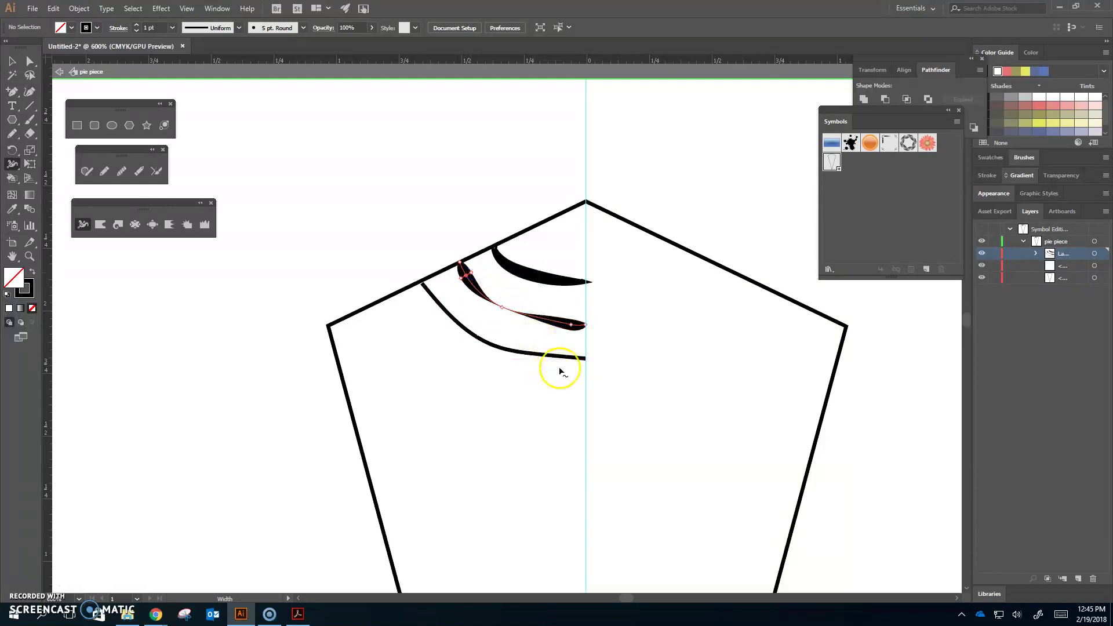
- Shape the lowest curve with the Width tool into two thick bulges separated by thin stretches, with narrow ends
drag(534, 355, 534, 349)
drag(464, 328, 496, 345)
drag(436, 296, 440, 306)
drag(563, 358, 564, 359)
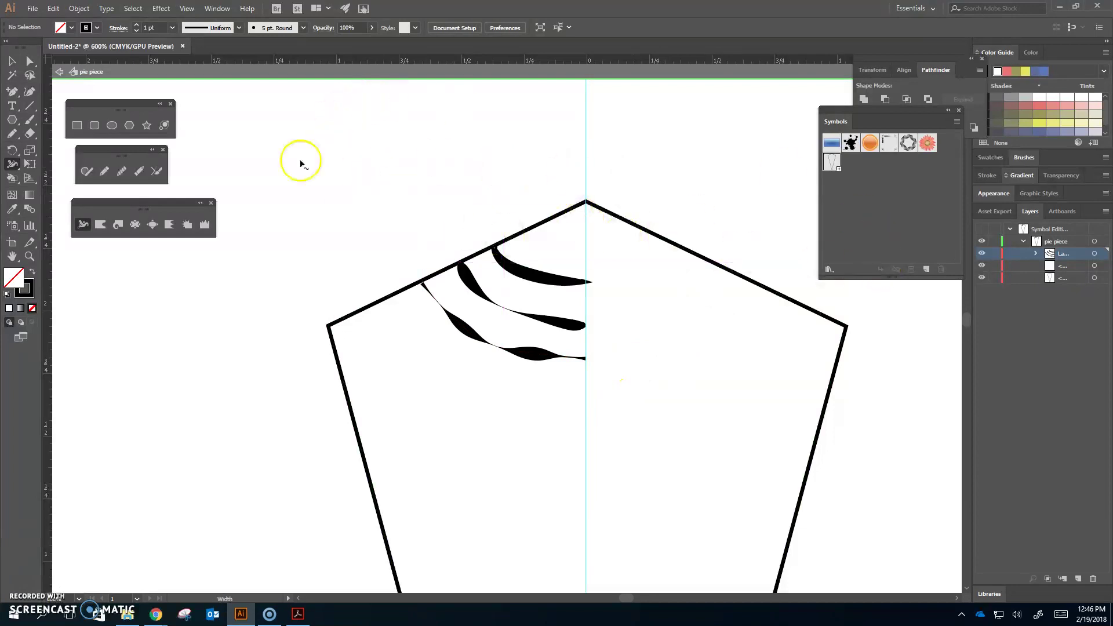
scroll(461, 261, down, 2)
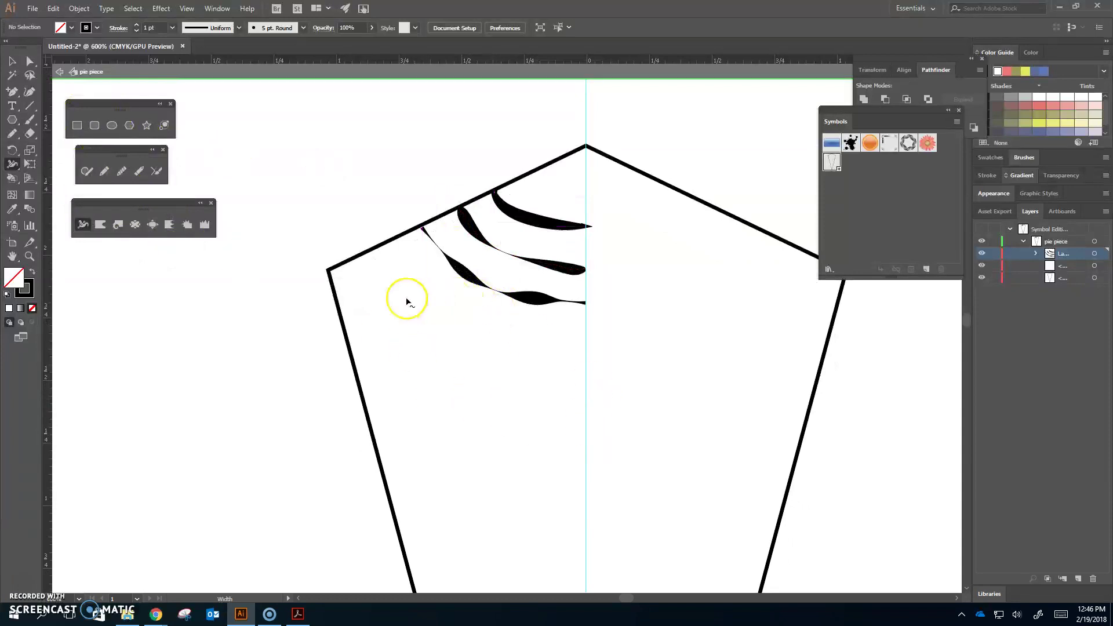
scroll(525, 385, down, 2)
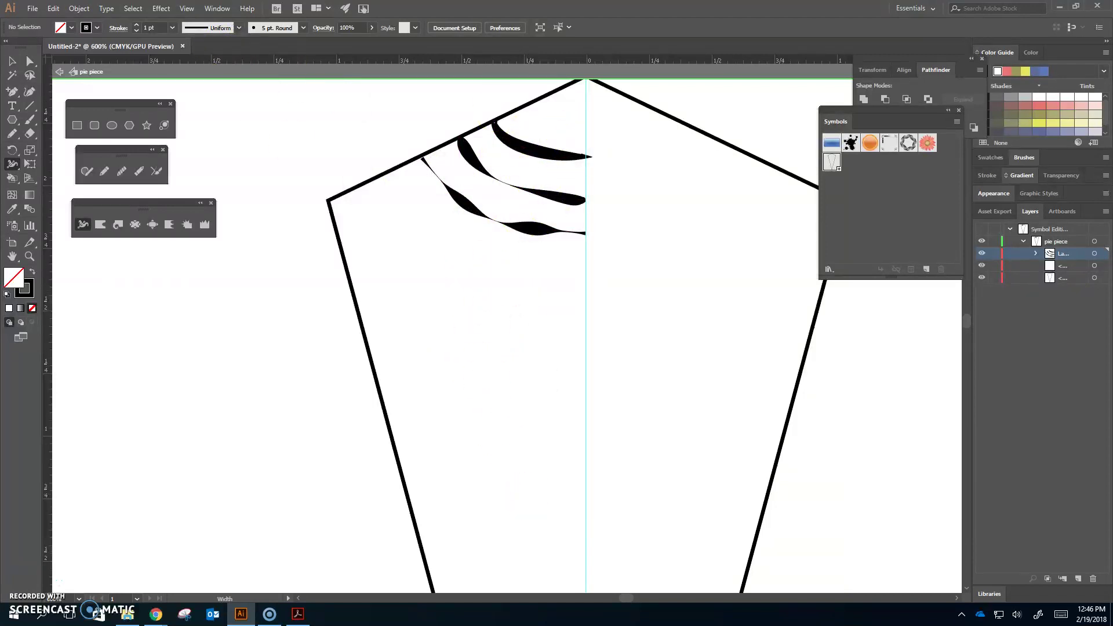
click(81, 9)
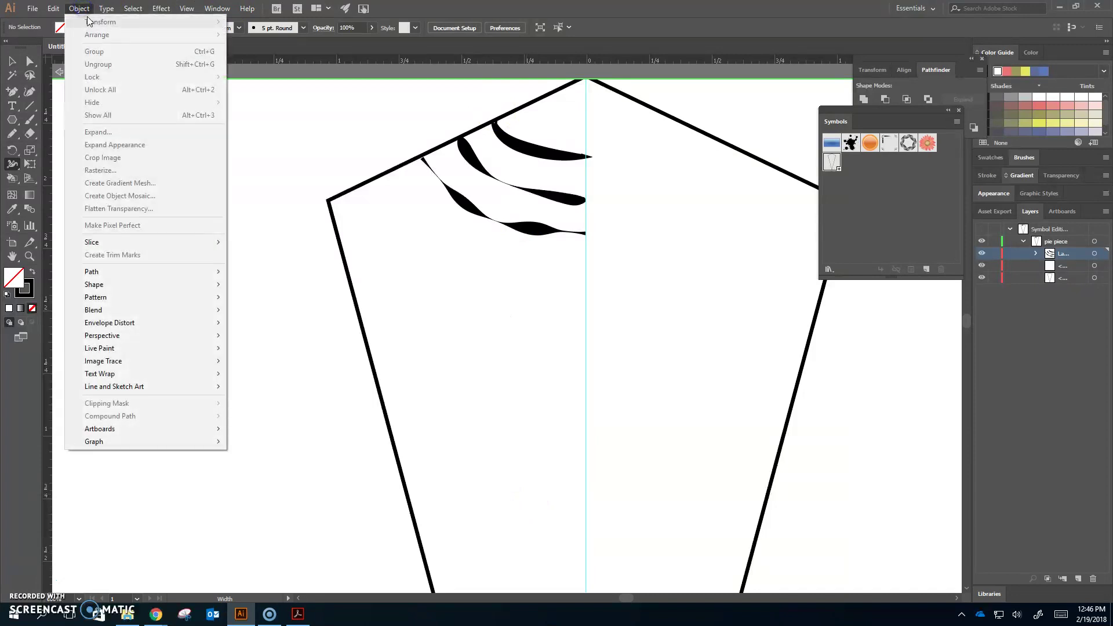
click(149, 12)
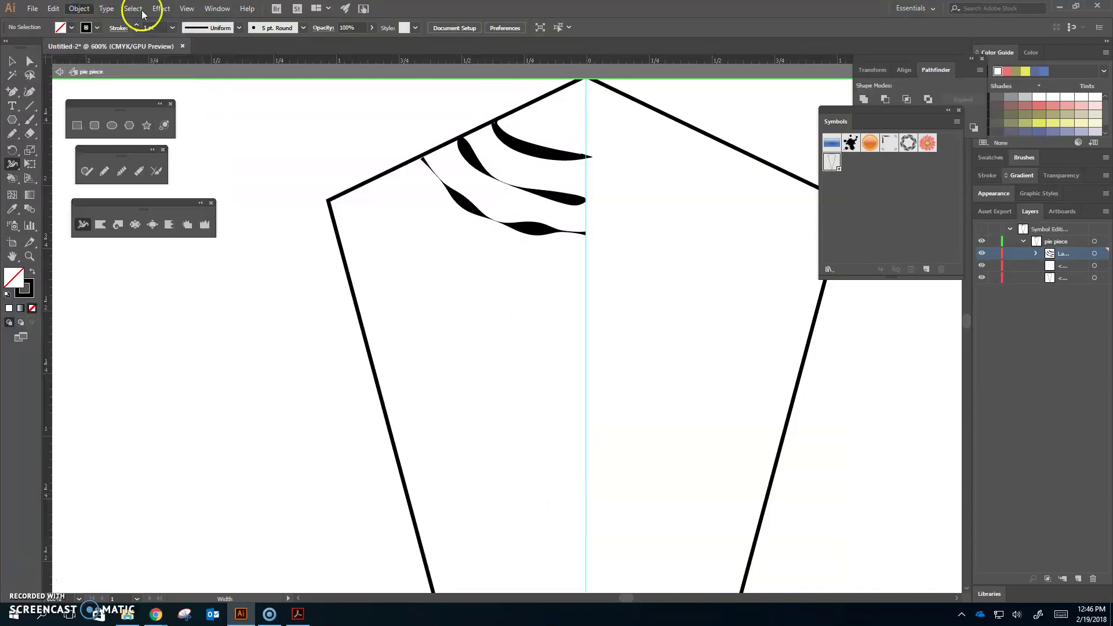